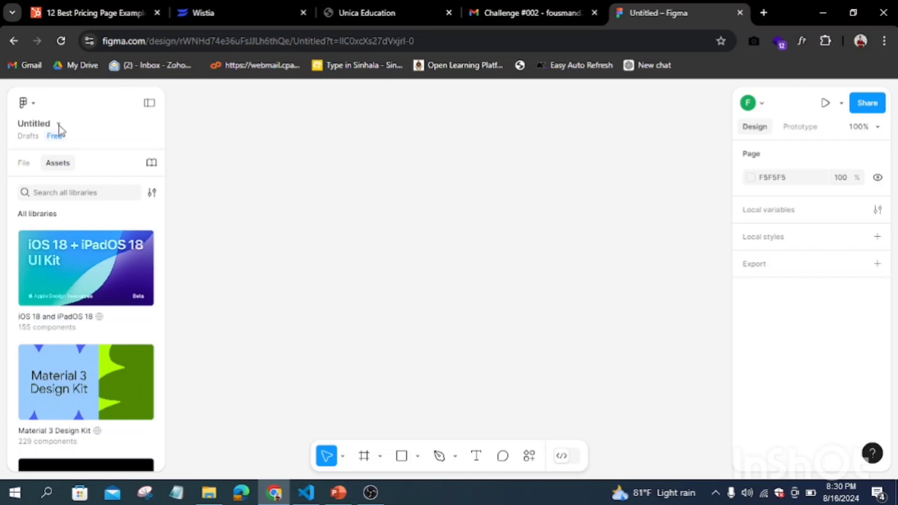
# Rename the untitled file to 'Credit Card Checkout design'
pyautogui.doubleClick(44, 124)
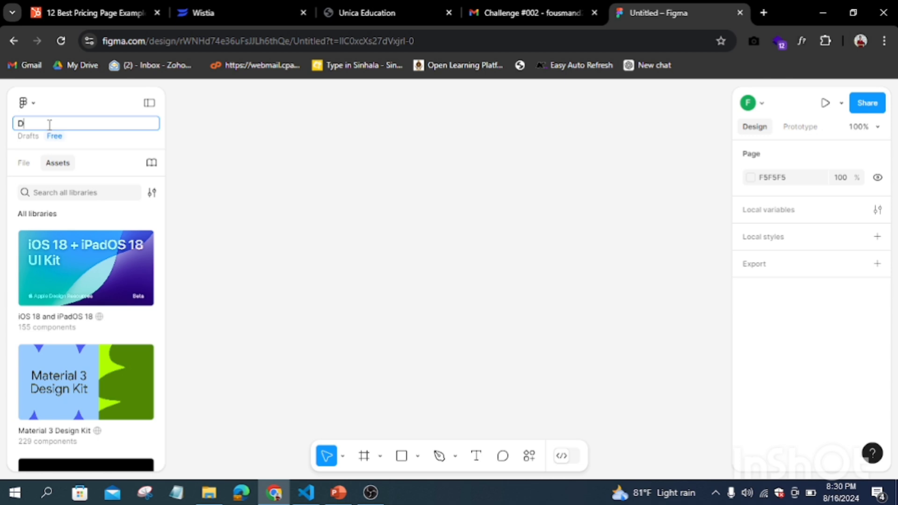
pyautogui.write('Credit Card Checkout design')
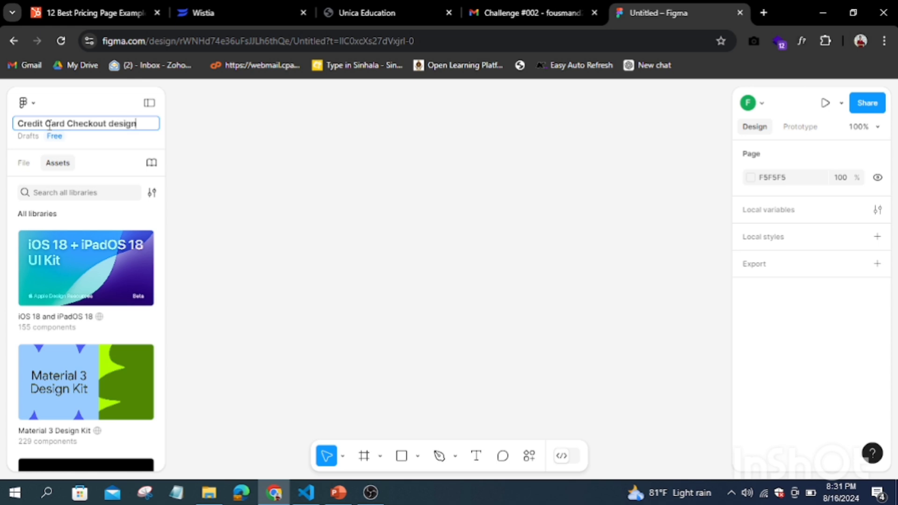
pyautogui.press('Return')
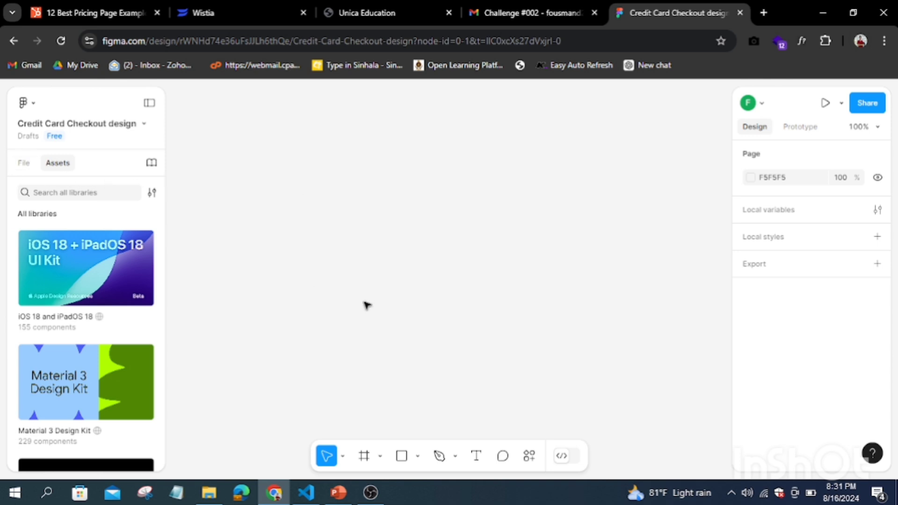
# Create a 360×800 Android Large frame
pyautogui.click(401, 456)
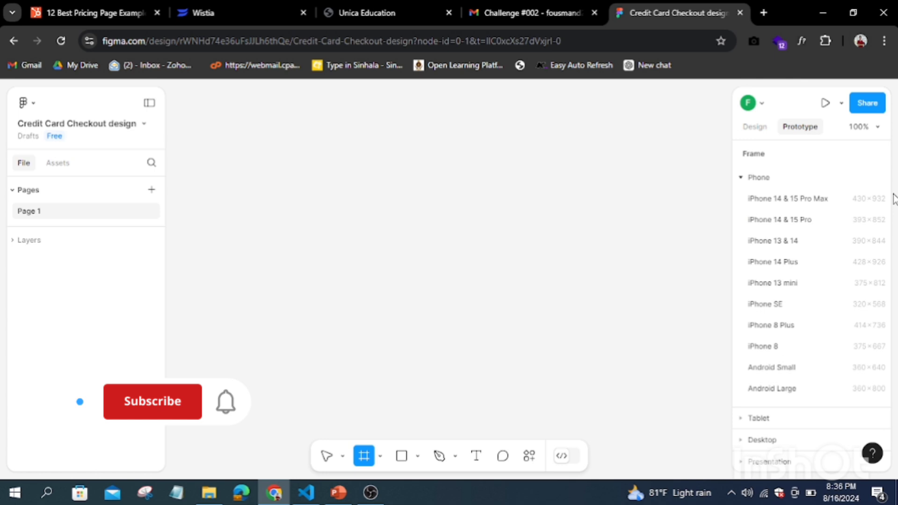
pyautogui.scroll(-2, 889, 239)
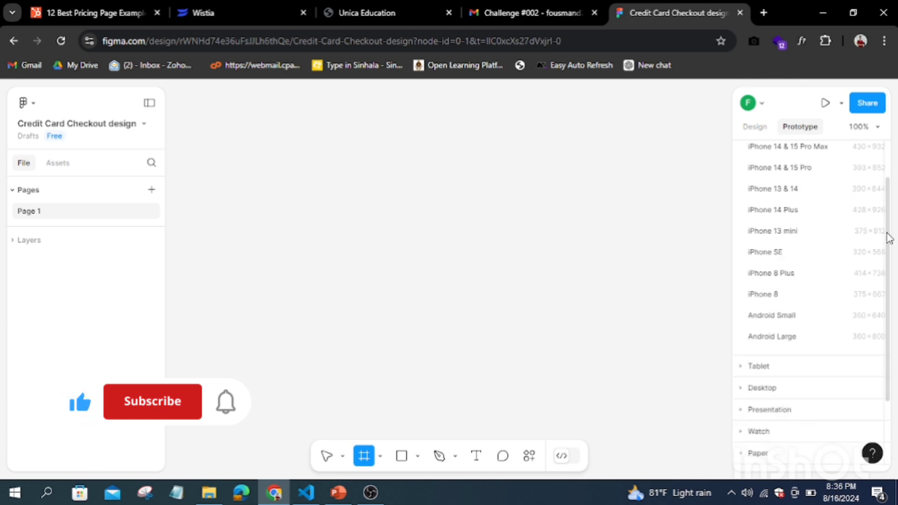
pyautogui.scroll(2, 889, 239)
pyautogui.click(771, 387)
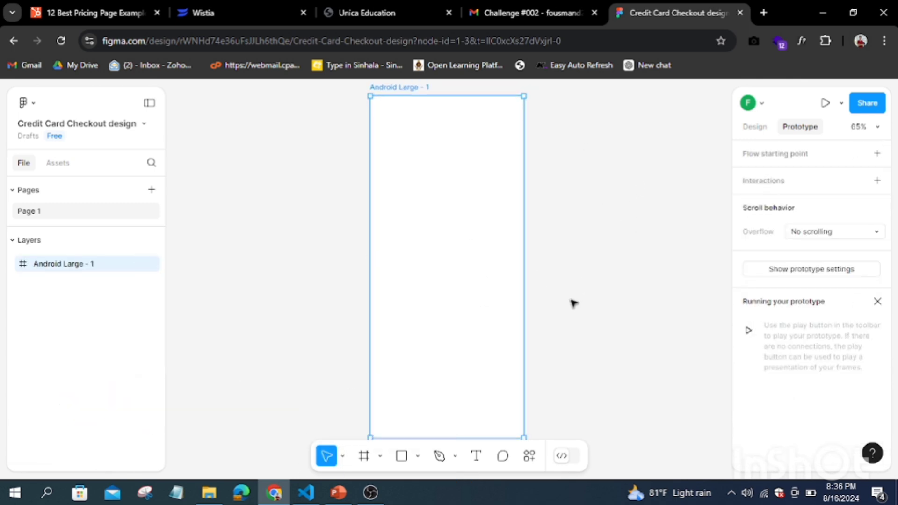
# Fill the frame with a light-to-dark green linear gradient, darkest stop at 80%
pyautogui.hotkey('alt', '8')
pyautogui.click(750, 441)
pyautogui.moveTo(698, 220)
pyautogui.mouseDown()
pyautogui.moveTo(683, 190)
pyautogui.moveTo(705, 203)
pyautogui.moveTo(675, 242)
pyautogui.moveTo(683, 158)
pyautogui.mouseUp()
pyautogui.click(601, 360)
pyautogui.click(617, 378)
pyautogui.click(605, 133)
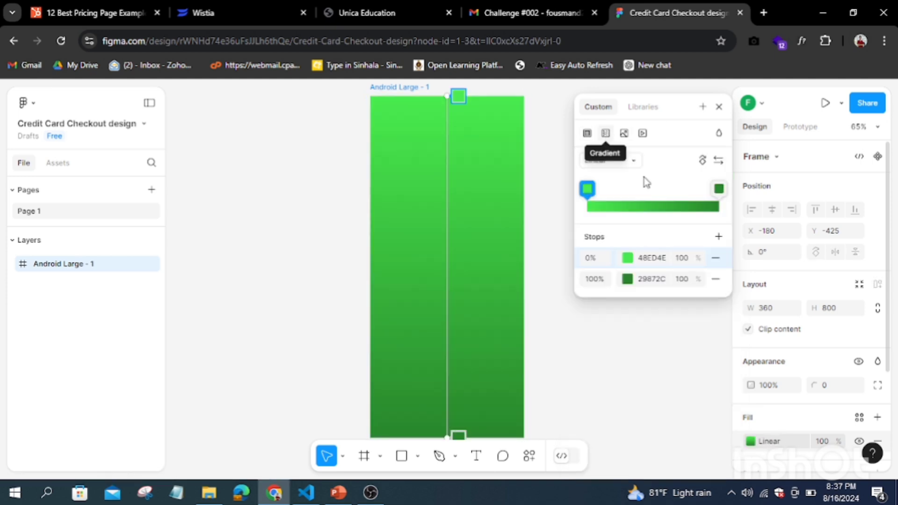
pyautogui.click(654, 206)
pyautogui.click(608, 207)
pyautogui.moveTo(719, 206); pyautogui.dragTo(695, 213)
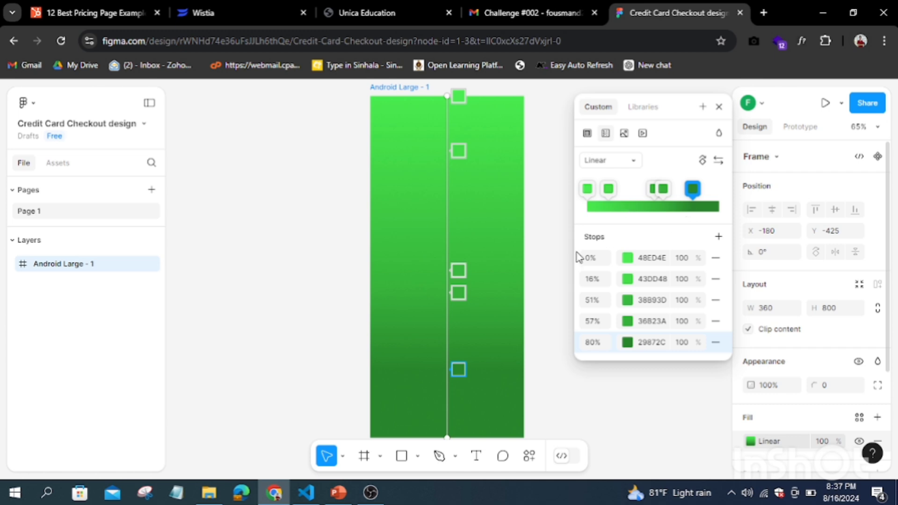
pyautogui.click(719, 106)
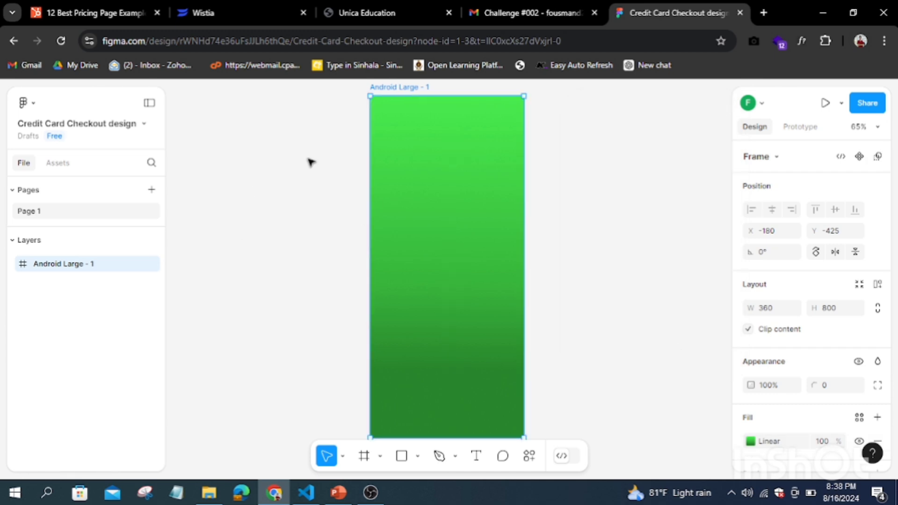
# Browse the asset libraries, briefly searching for 'card'
pyautogui.click(57, 163)
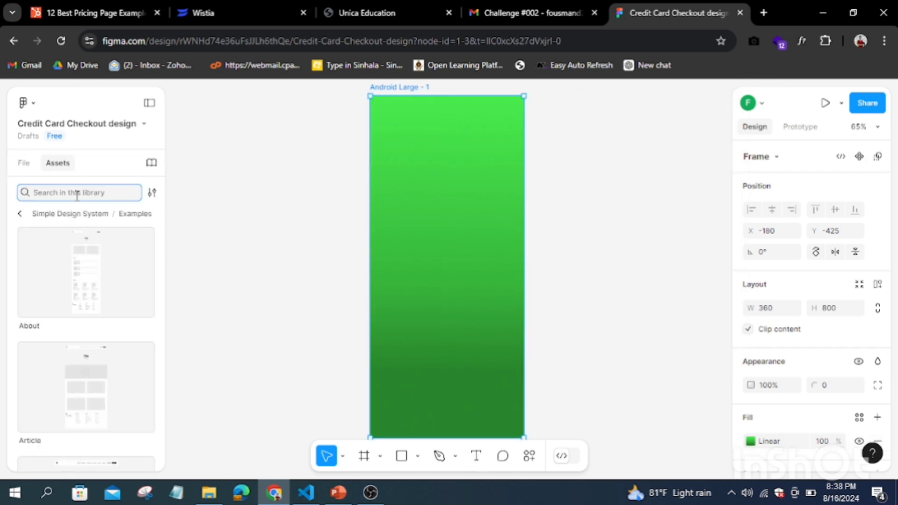
pyautogui.write('card')
pyautogui.press('BackSpace')
pyautogui.press('BackSpace')
pyautogui.press('BackSpace')
pyautogui.click(417, 456)
pyautogui.click(448, 358)
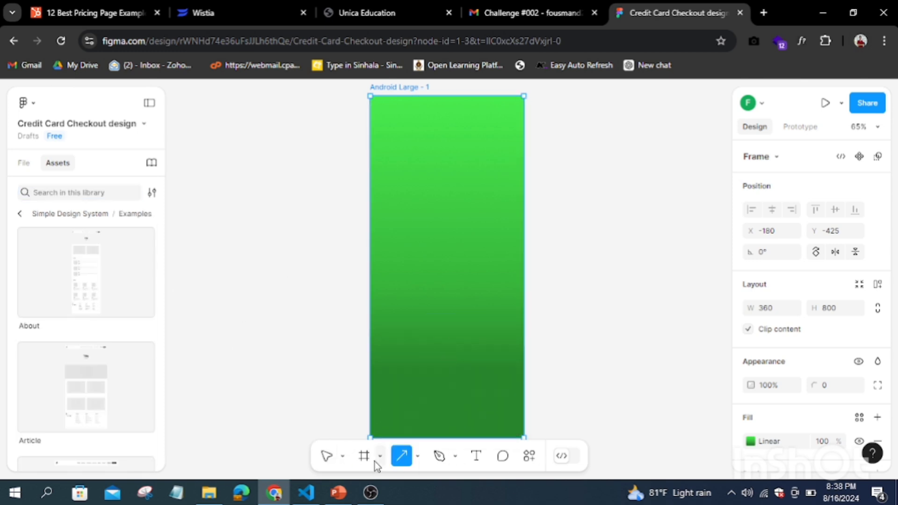
pyautogui.click(568, 456)
pyautogui.hotkey('shift', 'd')
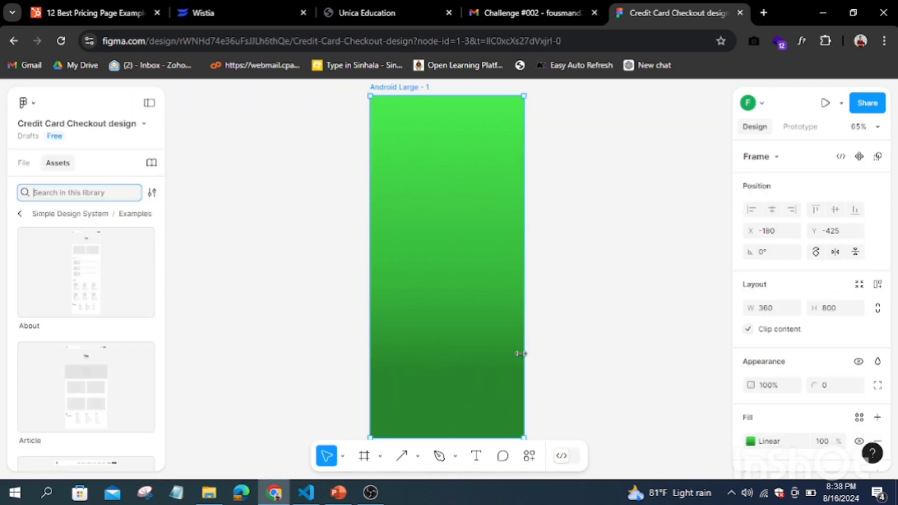
pyautogui.click(418, 455)
pyautogui.scroll(-5, 160, 276)
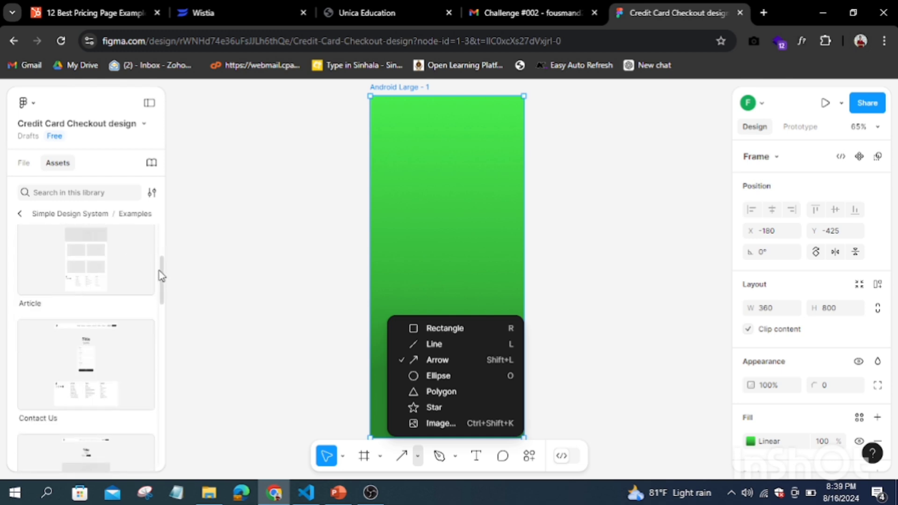
# Insert the Chevron left icon from the library's Icons section into the frame
pyautogui.click(20, 213)
pyautogui.click(120, 373)
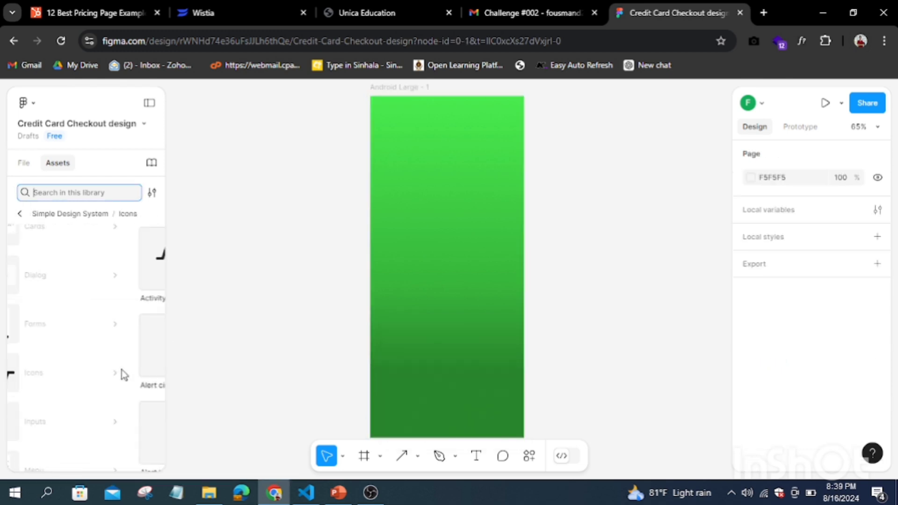
pyautogui.moveTo(160, 259); pyautogui.dragTo(167, 263)
pyautogui.scroll(-5, 164, 273)
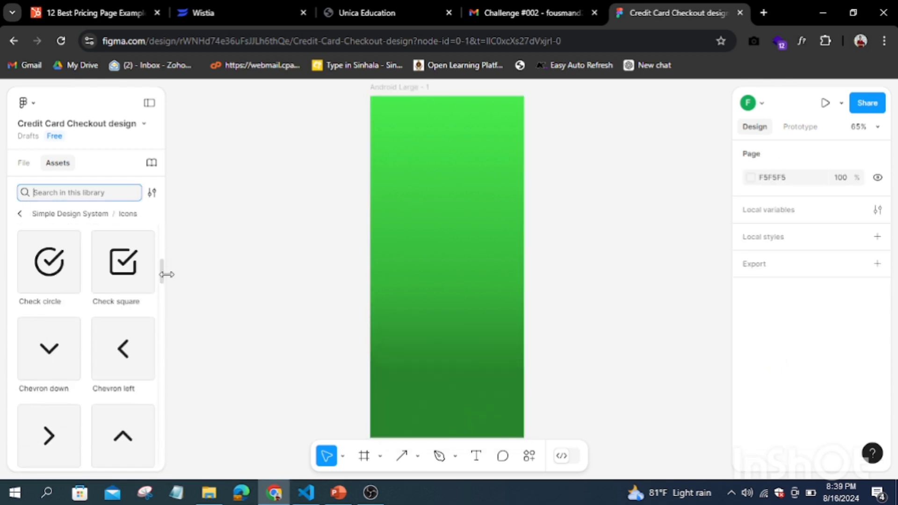
pyautogui.click(123, 349)
pyautogui.click(256, 361)
# Tint the chevron's fill and shrink it into the frame's top-left corner
pyautogui.click(750, 467)
pyautogui.click(576, 152)
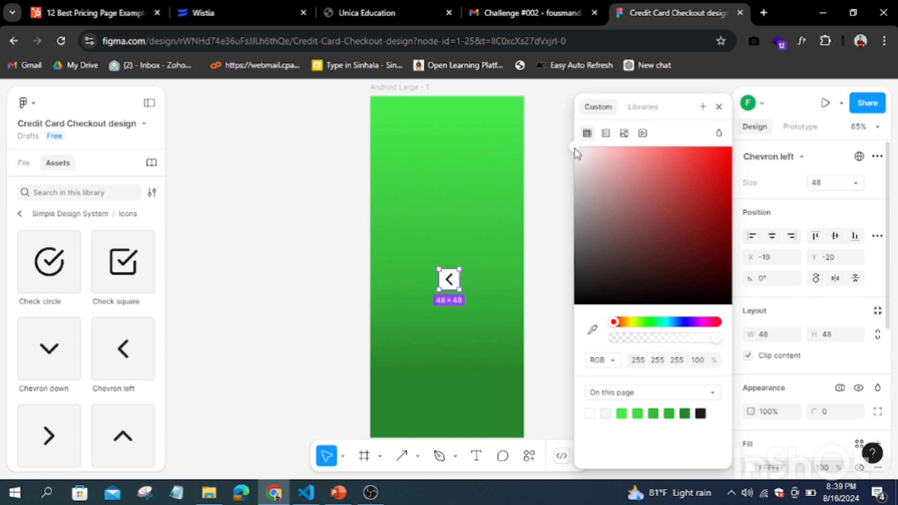
pyautogui.click(652, 322)
pyautogui.moveTo(718, 206); pyautogui.dragTo(726, 199)
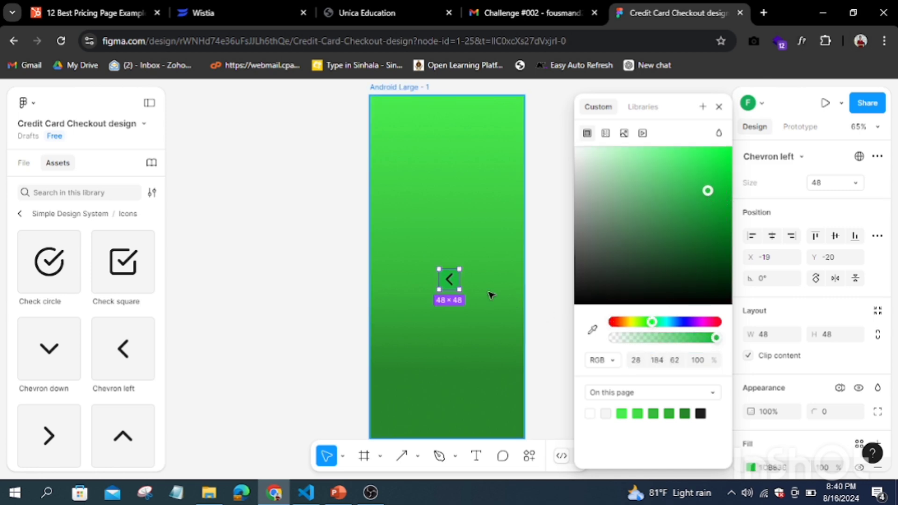
pyautogui.moveTo(459, 300)
pyautogui.mouseDown()
pyautogui.moveTo(403, 148)
pyautogui.moveTo(384, 122)
pyautogui.mouseUp()
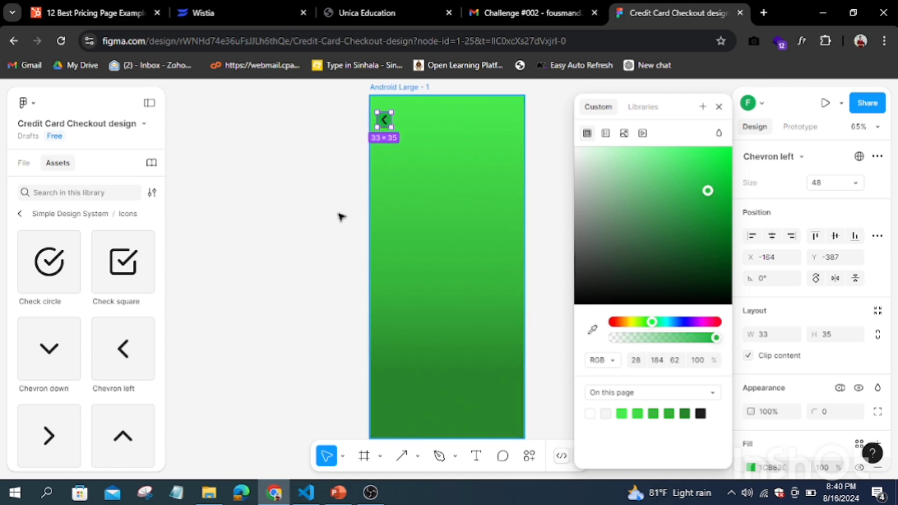
pyautogui.click(437, 186)
# Set the chevron's opacity to 0, then restore it to 100%
pyautogui.click(383, 121)
pyautogui.click(771, 412)
pyautogui.write('0')
pyautogui.press('Escape')
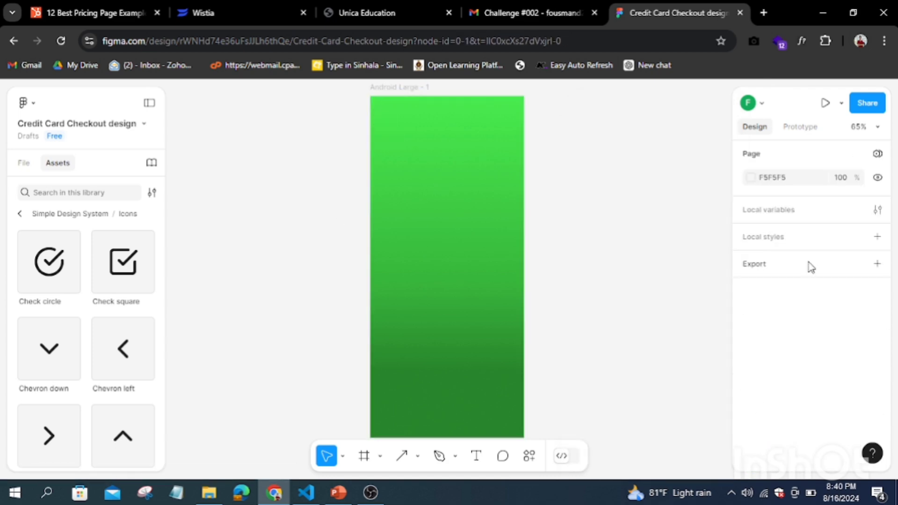
pyautogui.click(772, 412)
pyautogui.write('100')
pyautogui.press('Return')
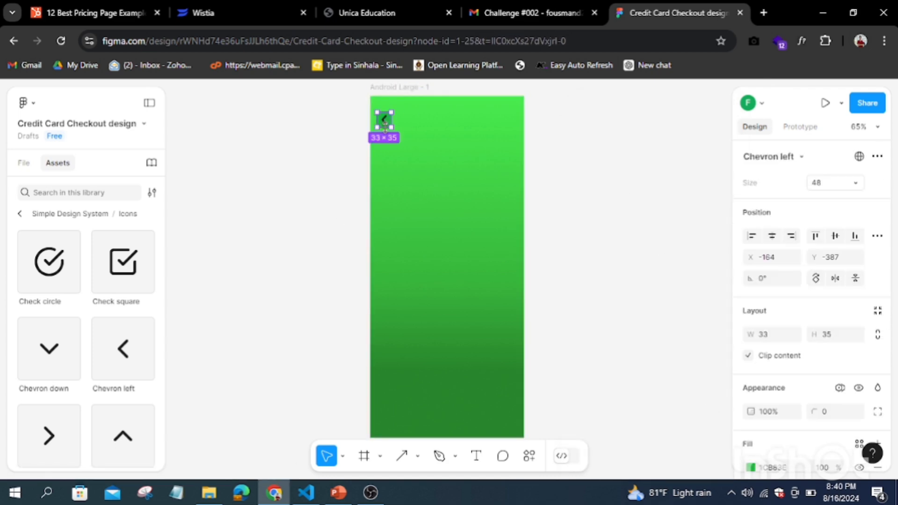
pyautogui.scroll(-3, 809, 328)
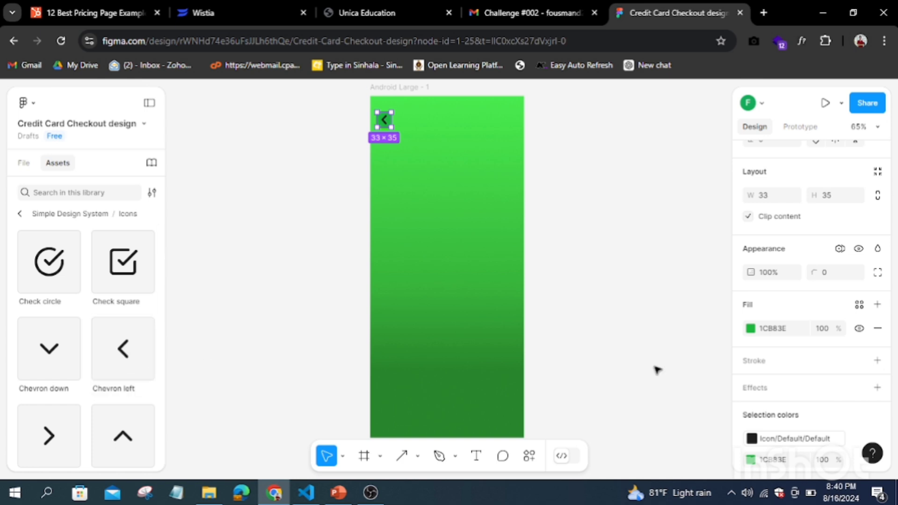
# Make the chevron arrow white via its selection colour
pyautogui.click(801, 439)
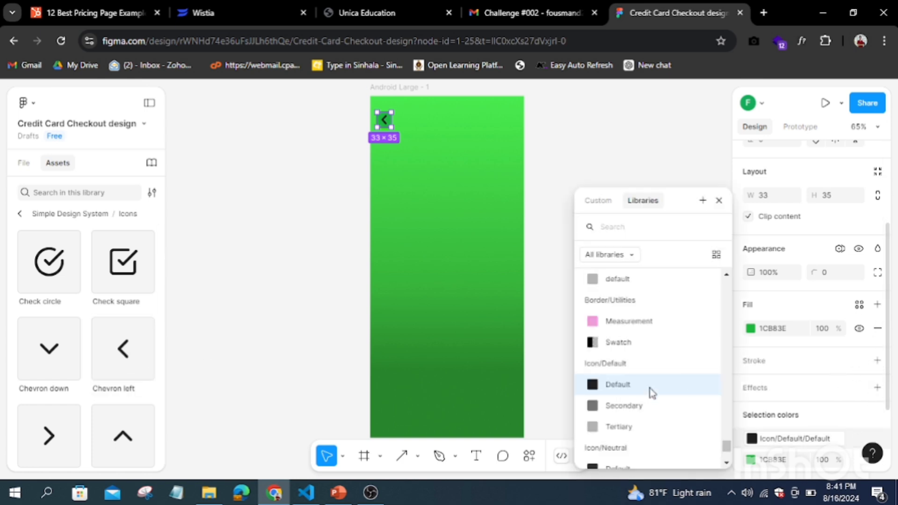
pyautogui.scroll(-3, 650, 388)
pyautogui.click(648, 375)
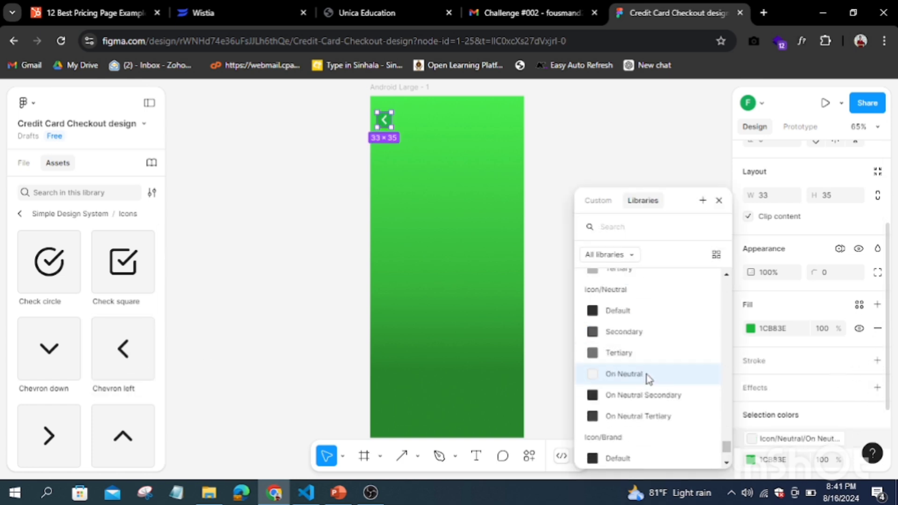
pyautogui.click(641, 311)
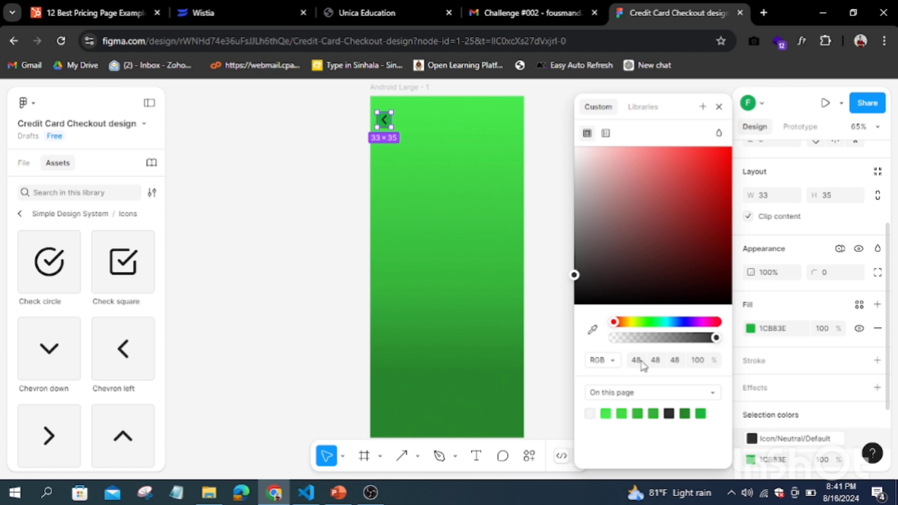
pyautogui.click(577, 148)
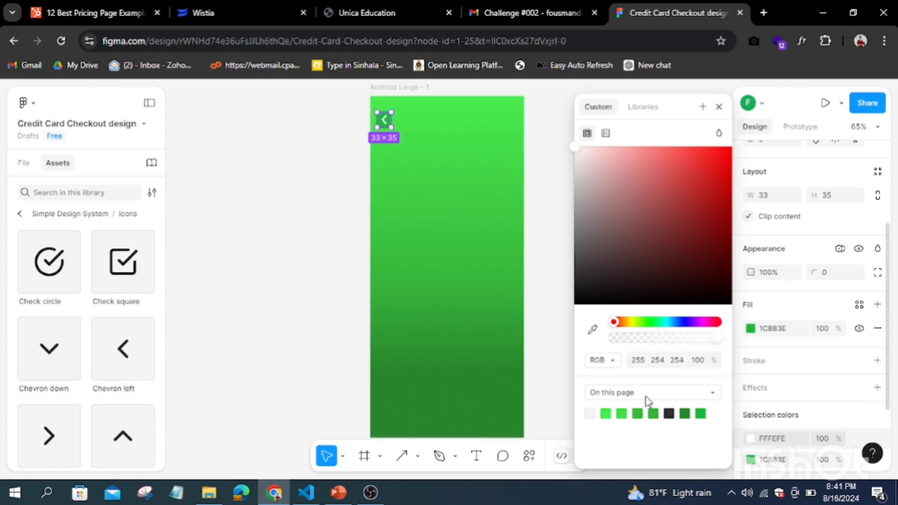
pyautogui.click(638, 412)
pyautogui.press('Escape')
# Set the chevron's fill to a bright green
pyautogui.click(384, 120)
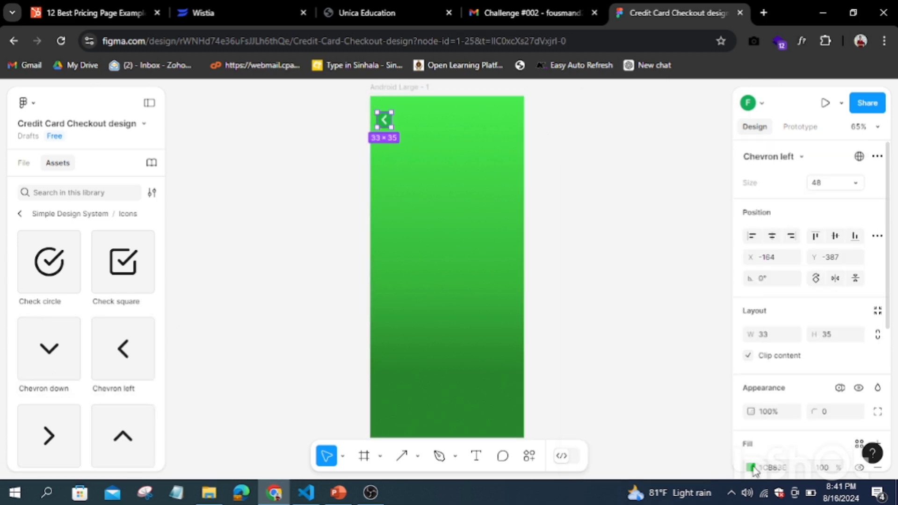
pyautogui.click(750, 467)
pyautogui.click(708, 228)
pyautogui.moveTo(706, 239); pyautogui.dragTo(700, 168)
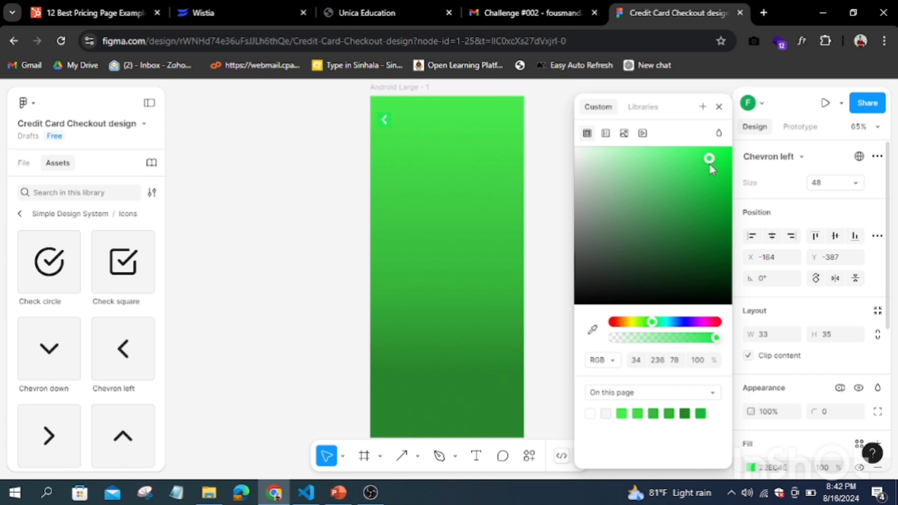
pyautogui.click(554, 153)
# Add an 'Add Card' text box in the frame at size 24
pyautogui.click(475, 457)
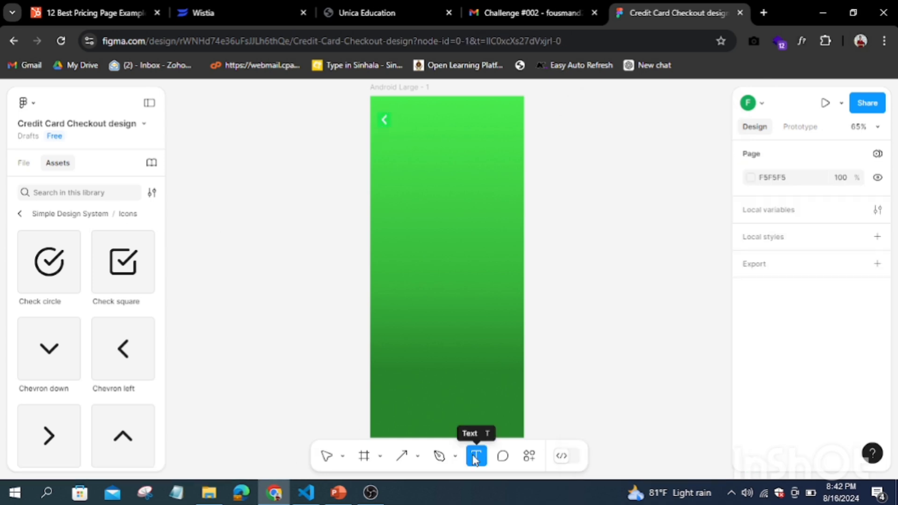
pyautogui.click(440, 293)
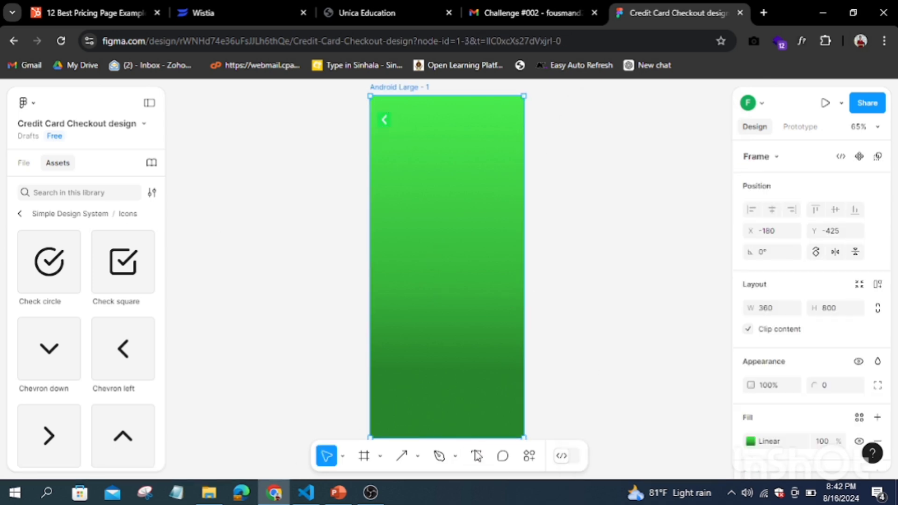
pyautogui.click(856, 461)
pyautogui.click(832, 276)
pyautogui.write('Add Card')
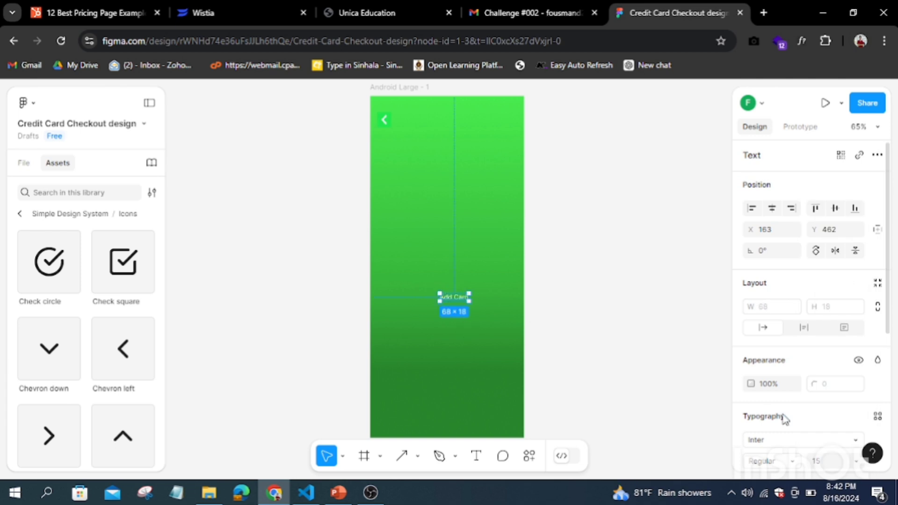
pyautogui.click(856, 461)
pyautogui.click(841, 306)
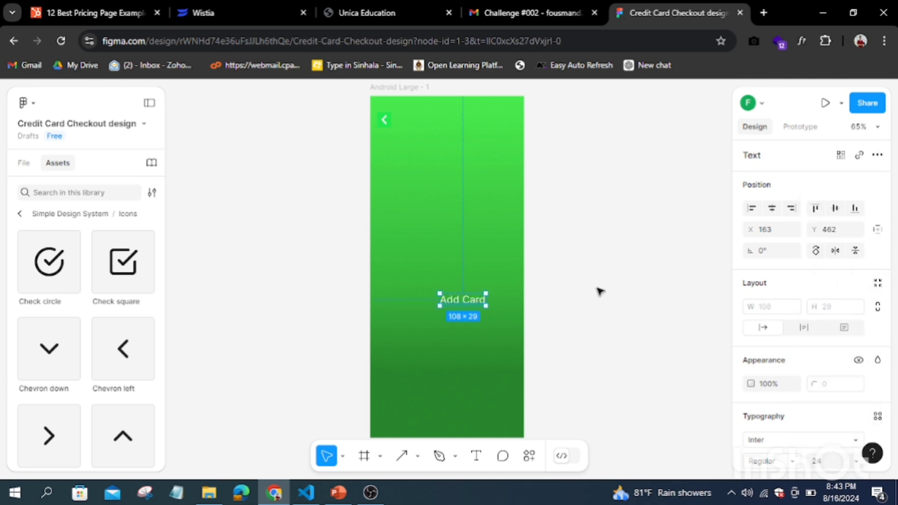
# Set the title to Istok Web Bold and place it beside the back chevron
pyautogui.click(848, 439)
pyautogui.click(648, 385)
pyautogui.moveTo(462, 301); pyautogui.dragTo(458, 262)
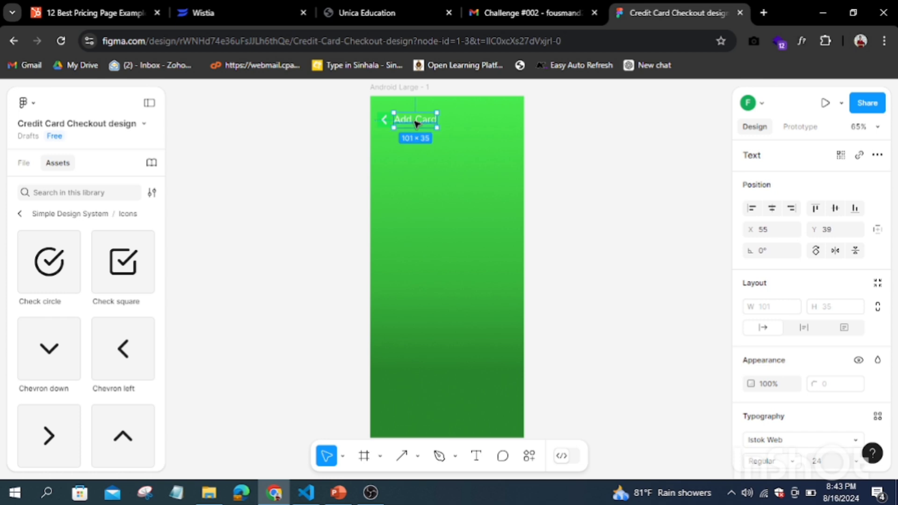
pyautogui.click(767, 462)
pyautogui.click(767, 388)
pyautogui.click(588, 271)
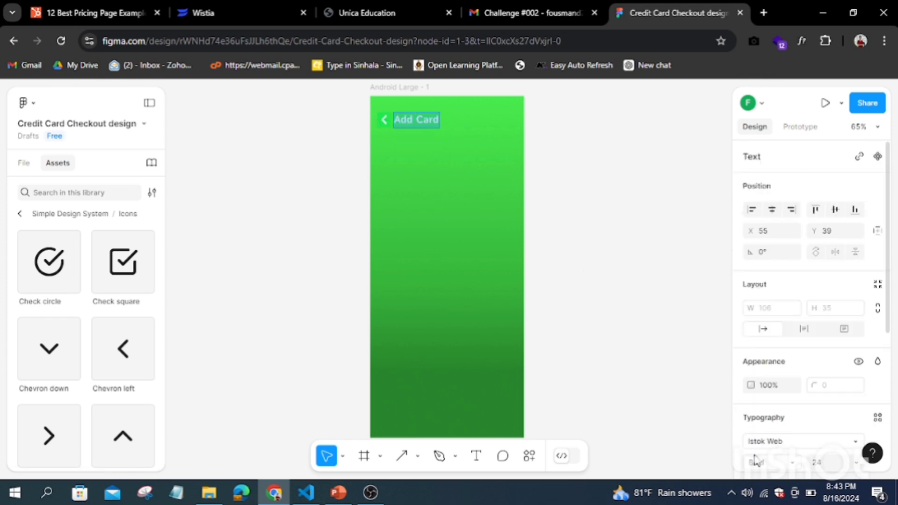
pyautogui.click(756, 460)
pyautogui.click(772, 391)
pyautogui.click(617, 304)
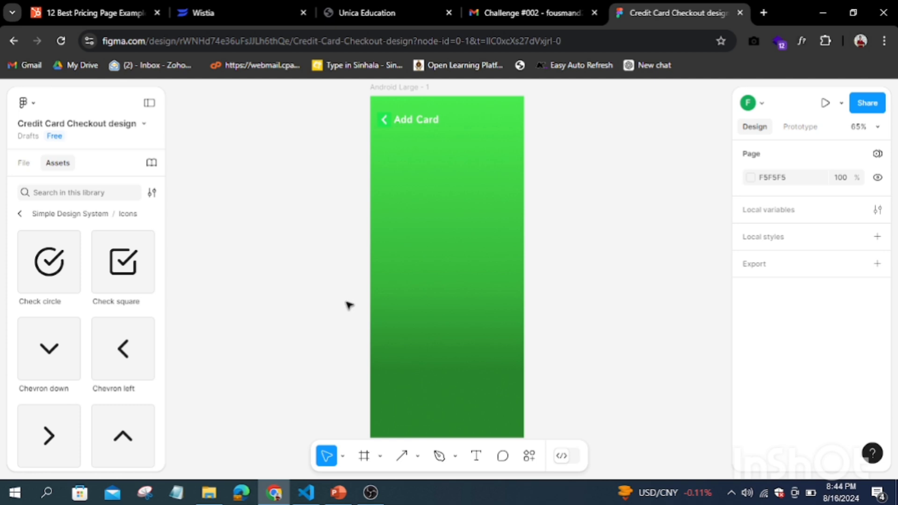
# Draw a triangle polygon and round its corners to 31
pyautogui.click(380, 456)
pyautogui.click(417, 456)
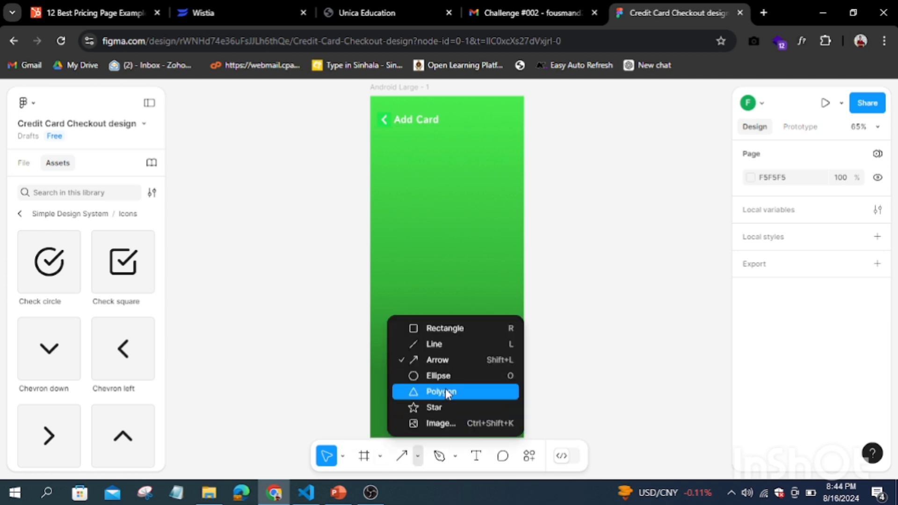
pyautogui.click(435, 391)
pyautogui.moveTo(514, 151); pyautogui.dragTo(386, 314)
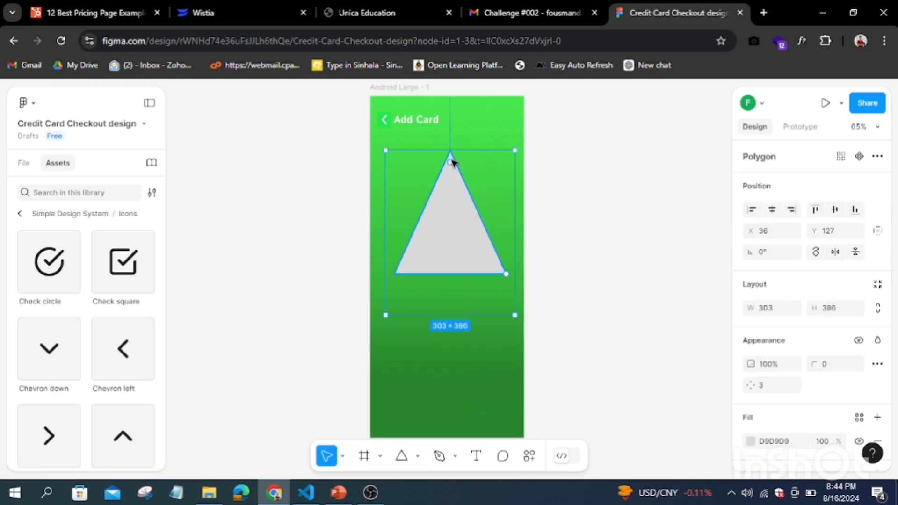
pyautogui.moveTo(450, 161)
pyautogui.mouseDown()
pyautogui.moveTo(449, 406)
pyautogui.moveTo(526, 117)
pyautogui.mouseUp()
# Duplicate the triangle, placing one copy top-right and the other lower left
pyautogui.rightClick(450, 215)
pyautogui.press('Escape')
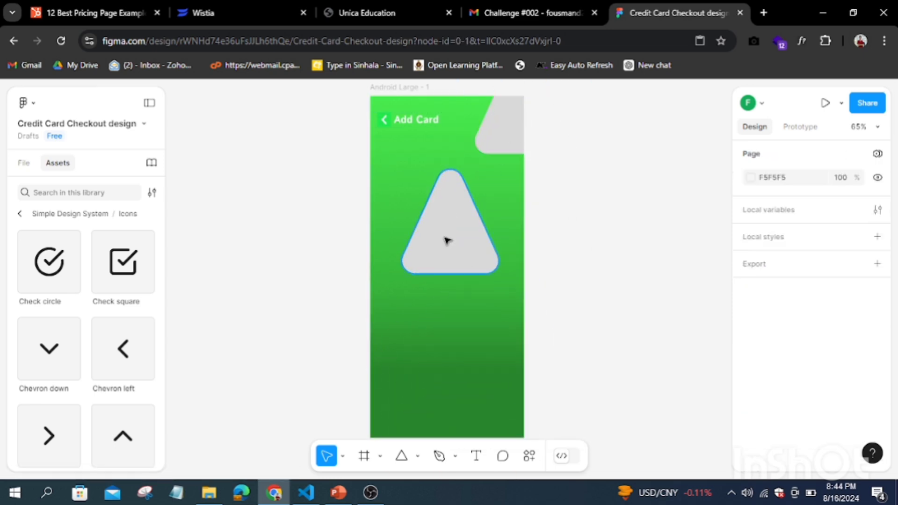
pyautogui.moveTo(444, 241)
pyautogui.mouseDown()
pyautogui.moveTo(537, 412)
pyautogui.moveTo(357, 391)
pyautogui.mouseUp()
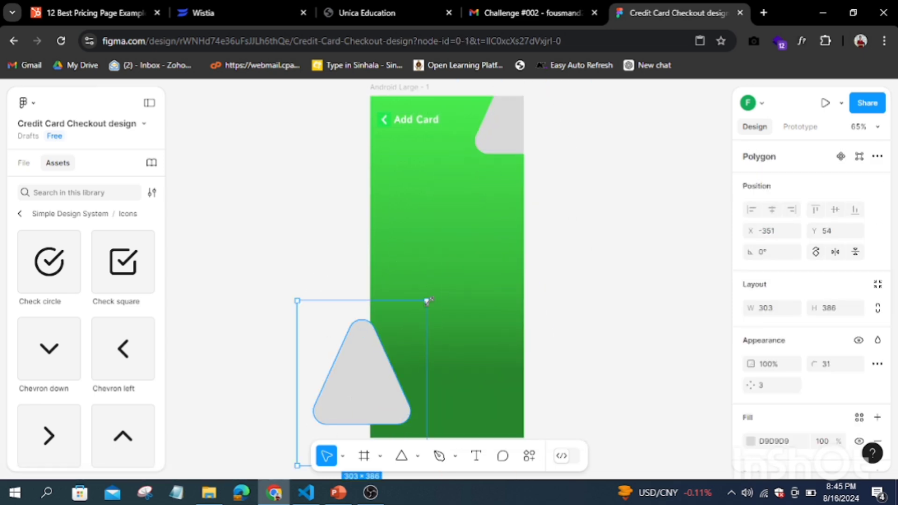
pyautogui.moveTo(427, 298); pyautogui.dragTo(560, 330)
pyautogui.click(560, 331)
pyautogui.click(373, 370)
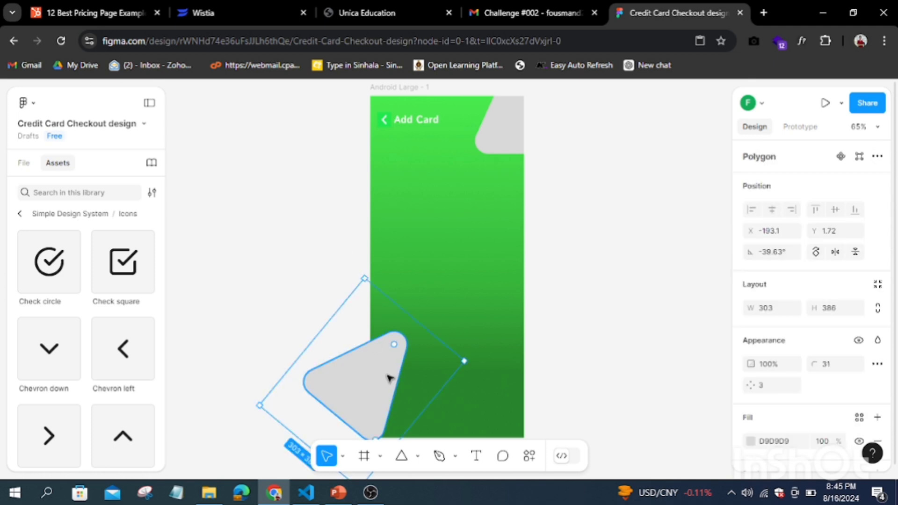
pyautogui.moveTo(394, 367); pyautogui.dragTo(390, 348)
pyautogui.click(230, 363)
pyautogui.moveTo(364, 385)
pyautogui.mouseDown()
pyautogui.moveTo(363, 401)
pyautogui.moveTo(532, 94)
pyautogui.moveTo(567, 272)
pyautogui.moveTo(363, 390)
pyautogui.moveTo(367, 373)
pyautogui.moveTo(389, 374)
pyautogui.mouseUp()
# Move the tilted triangle up against the left edge, undoing an accidental mask
pyautogui.rightClick(389, 375)
pyautogui.click(445, 243)
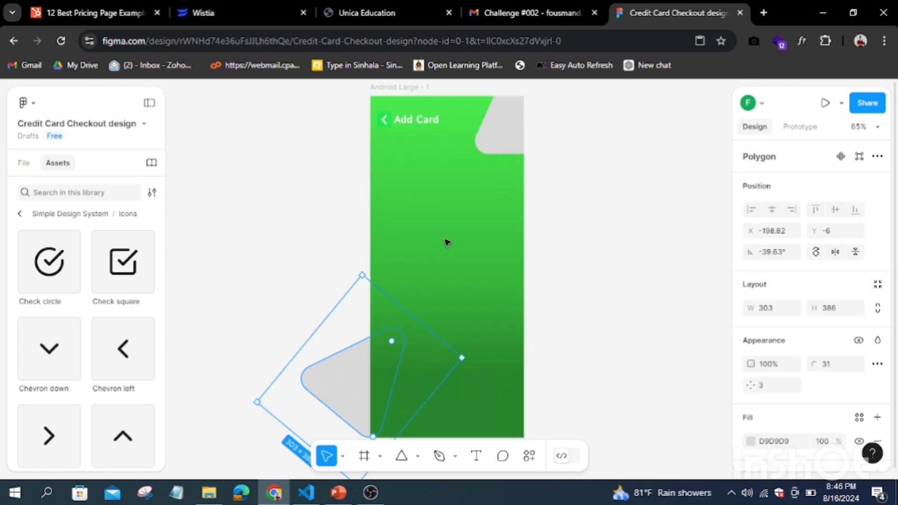
pyautogui.click(349, 405)
pyautogui.rightClick(370, 370)
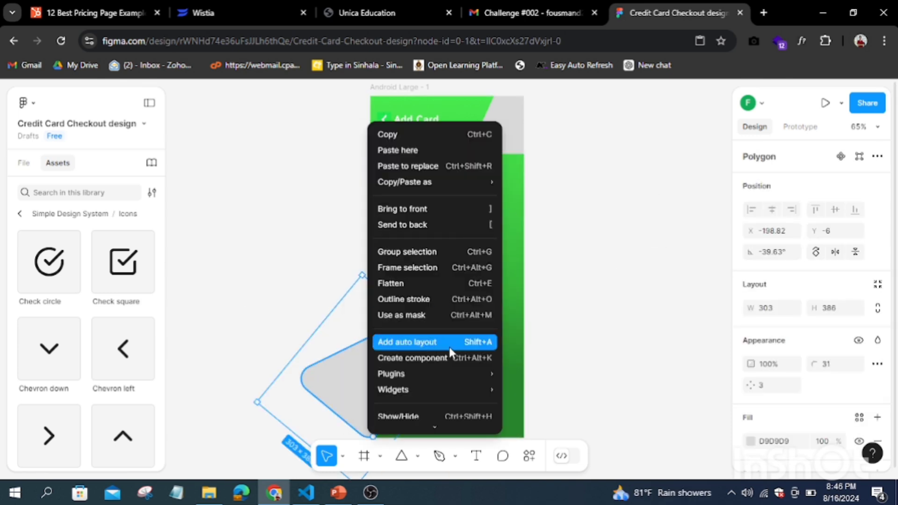
pyautogui.click(428, 258)
pyautogui.hotkey('ctrl', 'z')
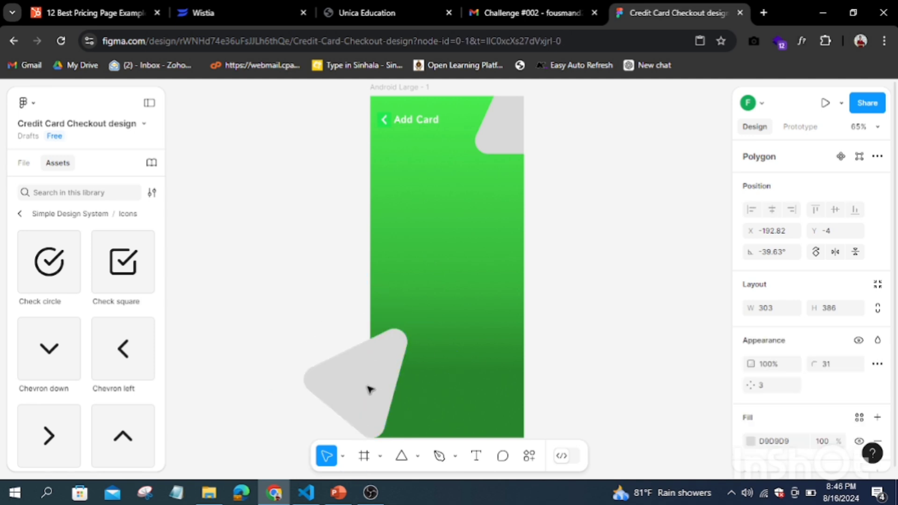
pyautogui.moveTo(371, 376); pyautogui.dragTo(374, 229)
pyautogui.click(265, 228)
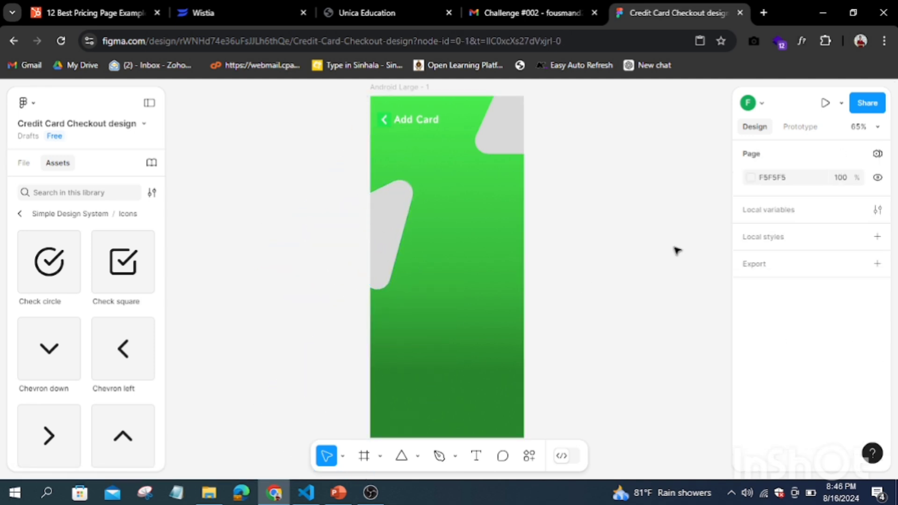
# Set both triangles to 50% opacity
pyautogui.click(767, 364)
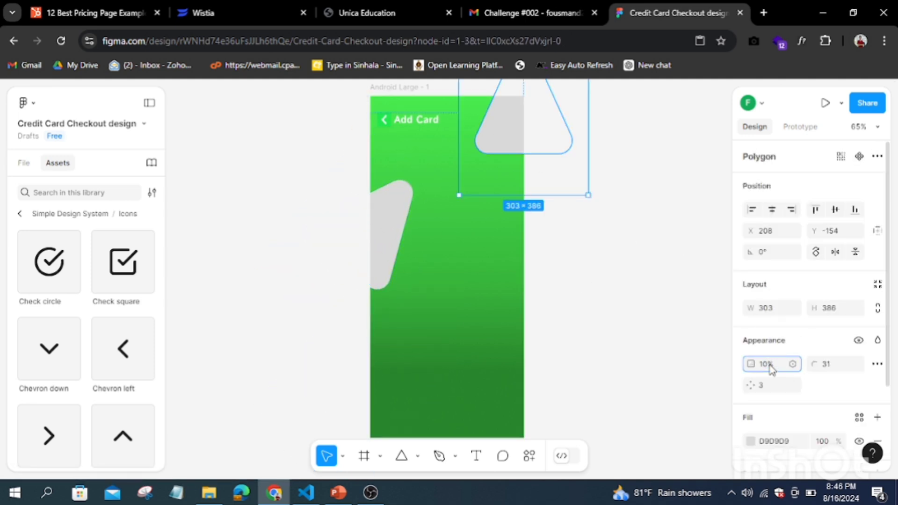
pyautogui.write('50')
pyautogui.press('Return')
pyautogui.press('Tab')
pyautogui.click(616, 245)
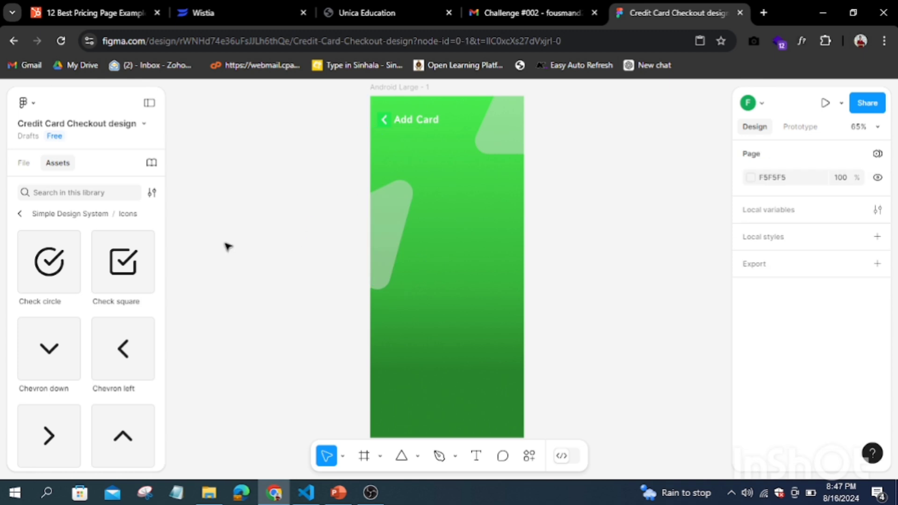
# Duplicate the Add Card title below it and retype it as 'Select Card'
pyautogui.click(416, 119)
pyautogui.rightClick(427, 120)
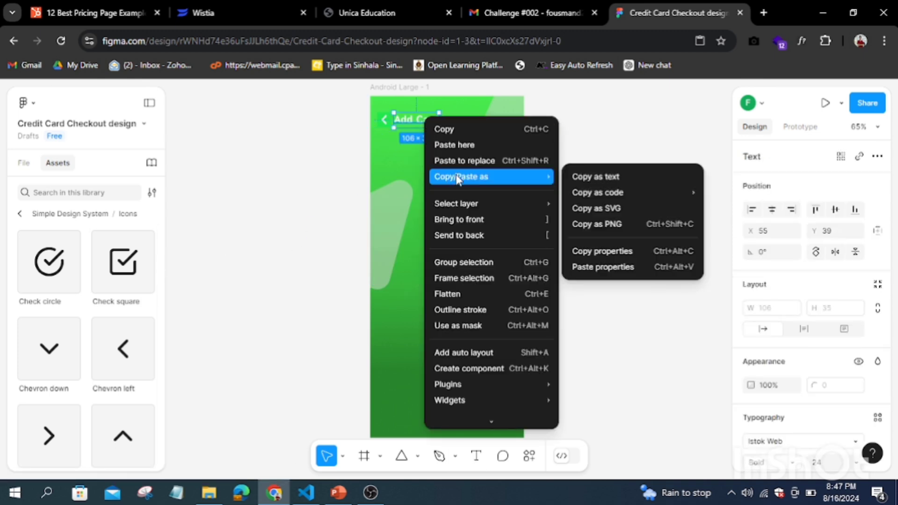
pyautogui.click(406, 163)
pyautogui.rightClick(386, 163)
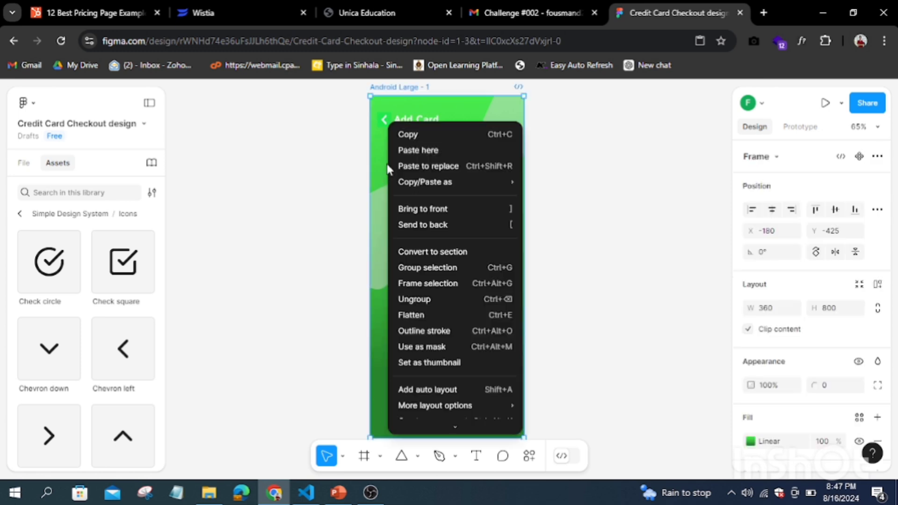
pyautogui.click(414, 148)
pyautogui.moveTo(420, 167); pyautogui.dragTo(417, 154)
pyautogui.doubleClick(424, 155)
pyautogui.write('Select Card')
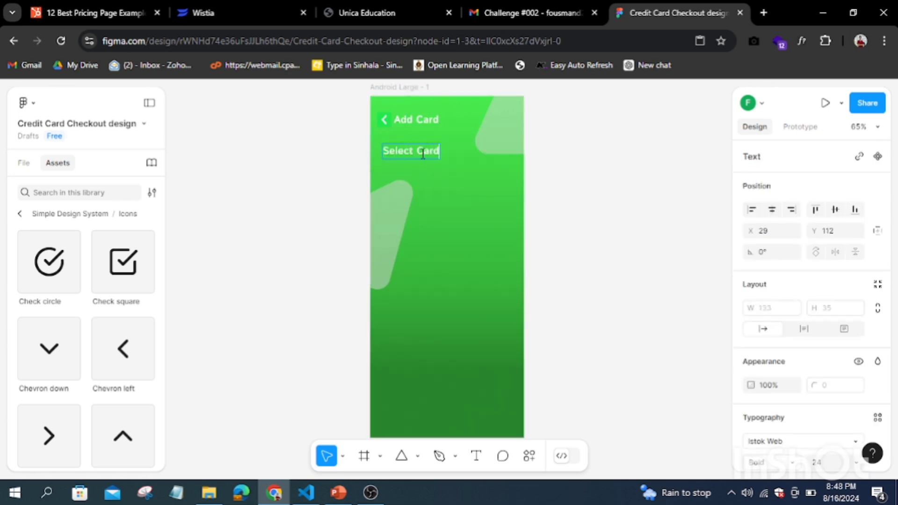
pyautogui.press('Escape')
pyautogui.press('Escape')
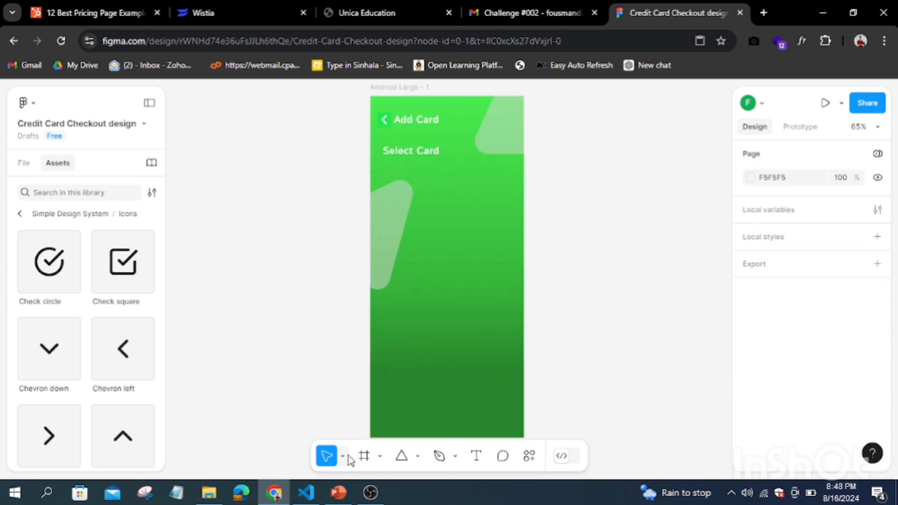
# Add a 100×100 frame on the screen
pyautogui.click(380, 456)
pyautogui.click(373, 391)
pyautogui.click(454, 268)
pyautogui.click(327, 148)
pyautogui.click(482, 292)
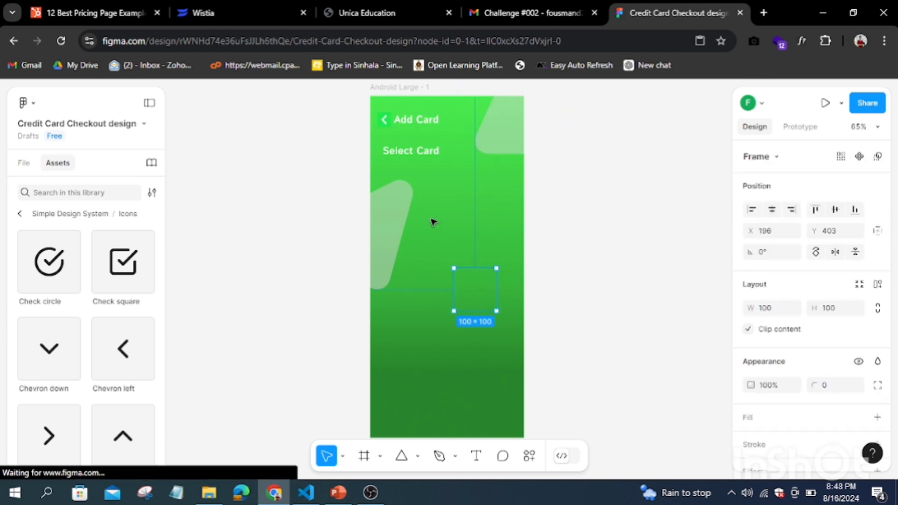
pyautogui.rightClick(482, 293)
pyautogui.rightClick(482, 291)
pyautogui.click(447, 424)
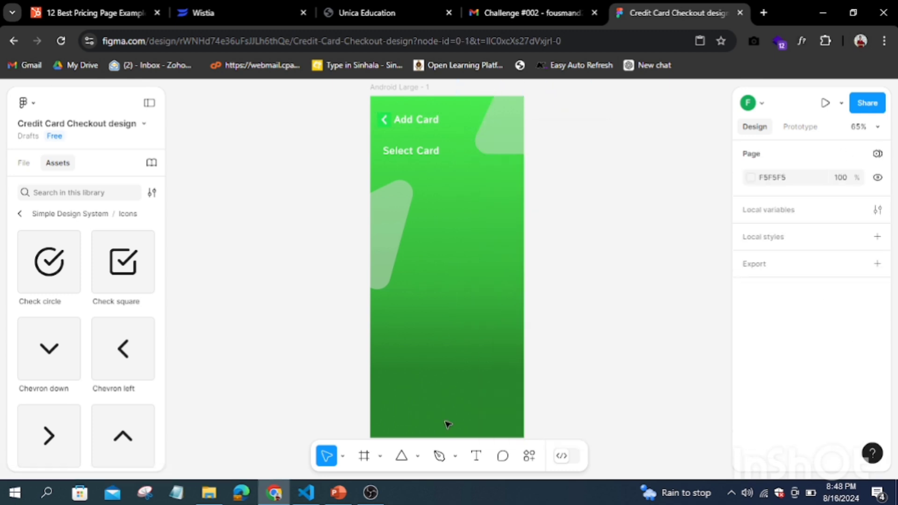
# Widen the Android Large - 1 screen frame from 360 to 429
pyautogui.click(23, 163)
pyautogui.click(75, 265)
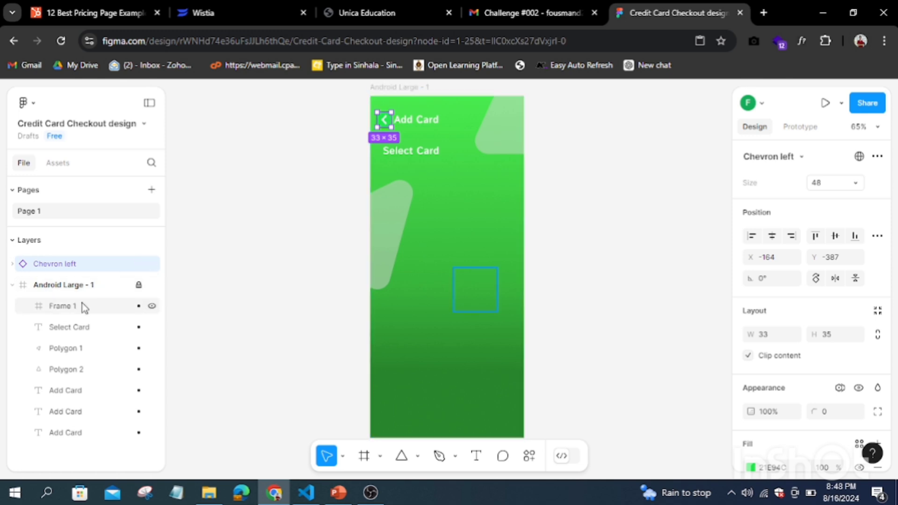
pyautogui.click(138, 288)
pyautogui.moveTo(524, 239); pyautogui.dragTo(553, 239)
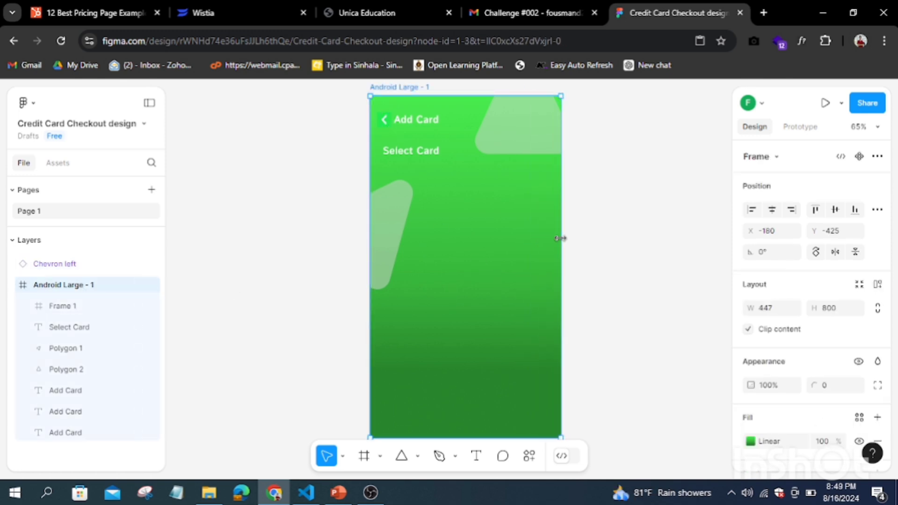
pyautogui.moveTo(84, 327)
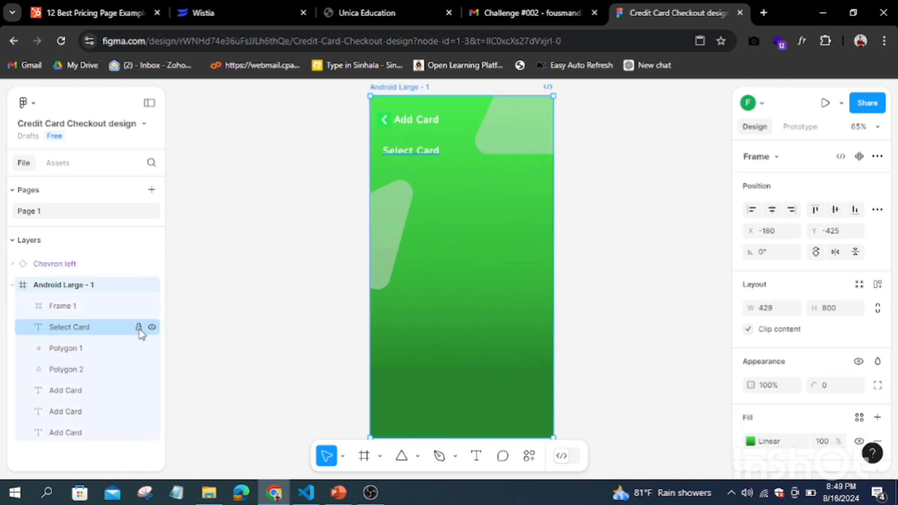
# Lock the Select Card layer and draw a rectangle beside the heading
pyautogui.click(138, 328)
pyautogui.click(417, 456)
pyautogui.click(412, 324)
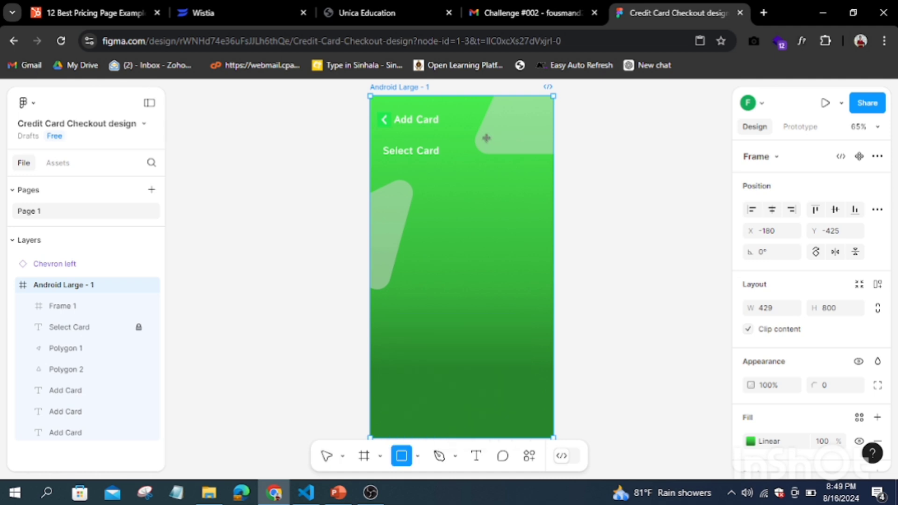
pyautogui.moveTo(491, 147); pyautogui.dragTo(543, 159)
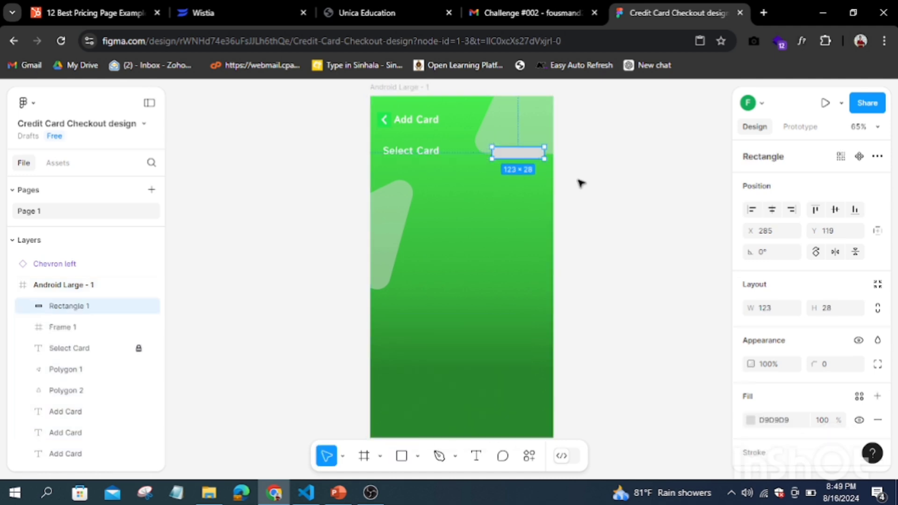
# Give the rectangle a white FFFFFF stroke and a 0% opacity fill
pyautogui.click(750, 420)
pyautogui.moveTo(720, 338); pyautogui.dragTo(666, 338)
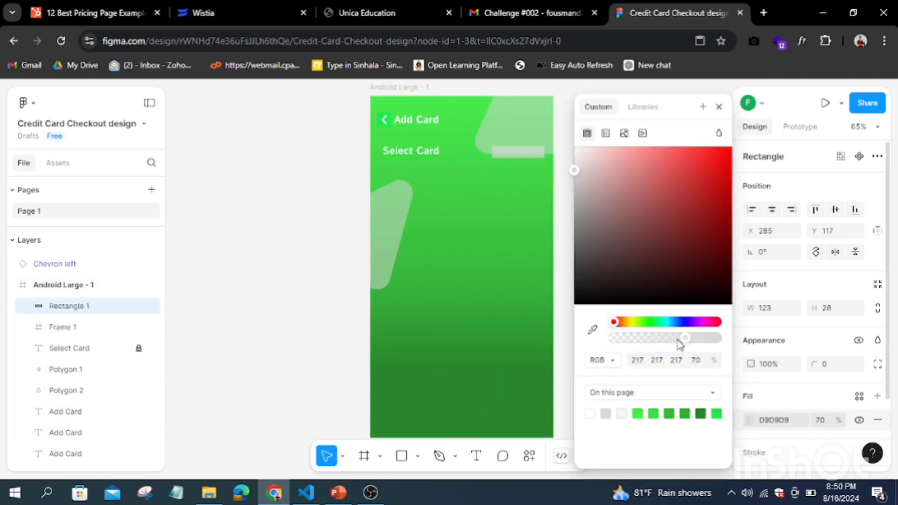
pyautogui.click(561, 301)
pyautogui.click(515, 152)
pyautogui.scroll(-1, 813, 327)
pyautogui.click(878, 417)
pyautogui.click(750, 441)
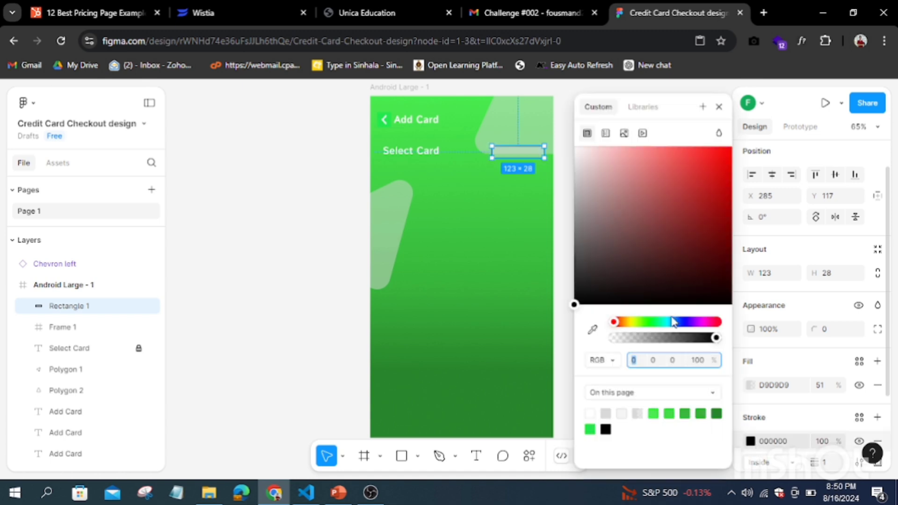
pyautogui.scroll(-1, 828, 389)
pyautogui.scroll(-1, 828, 389)
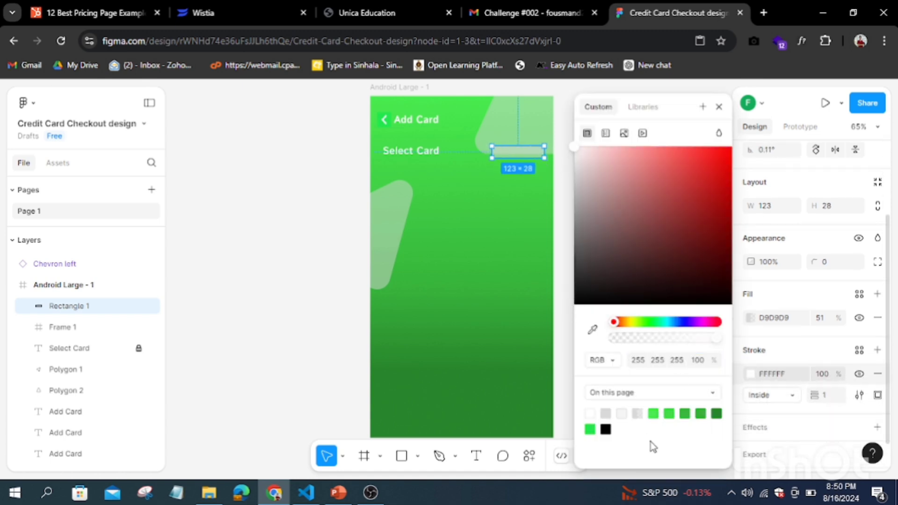
pyautogui.click(754, 374)
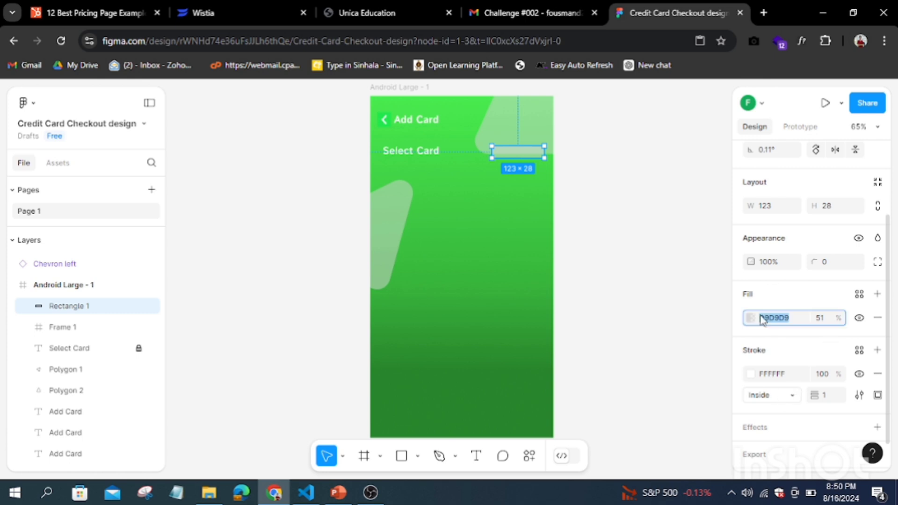
pyautogui.click(750, 318)
pyautogui.moveTo(664, 338); pyautogui.dragTo(613, 338)
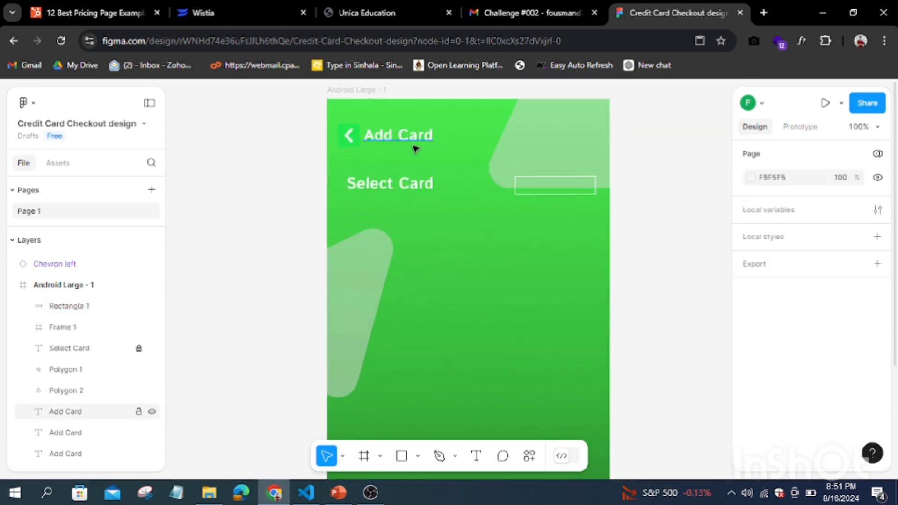
# Copy the Add Card heading into the outlined rectangle and retype it as '+ Add New'
pyautogui.rightClick(412, 130)
pyautogui.click(427, 135)
pyautogui.hotkey('ctrl', 'v')
pyautogui.moveTo(613, 176); pyautogui.dragTo(568, 190)
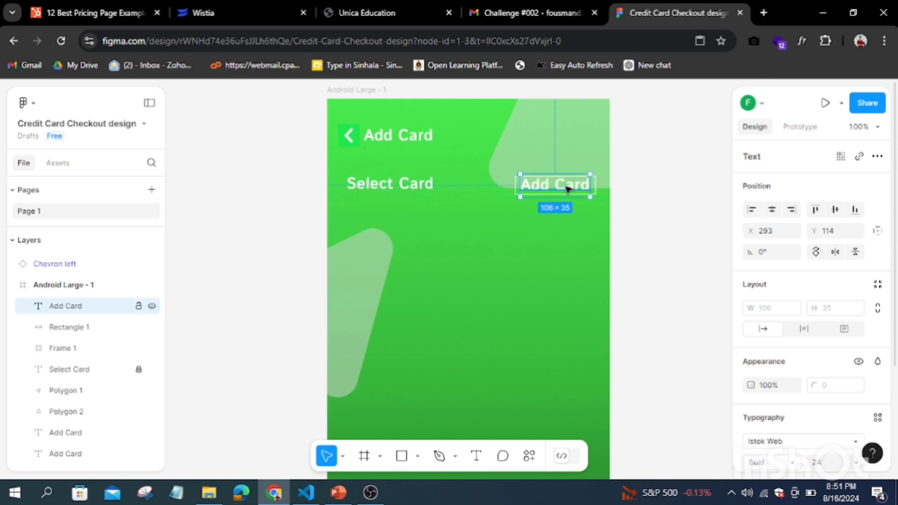
pyautogui.doubleClick(568, 189)
pyautogui.press('BackSpace')
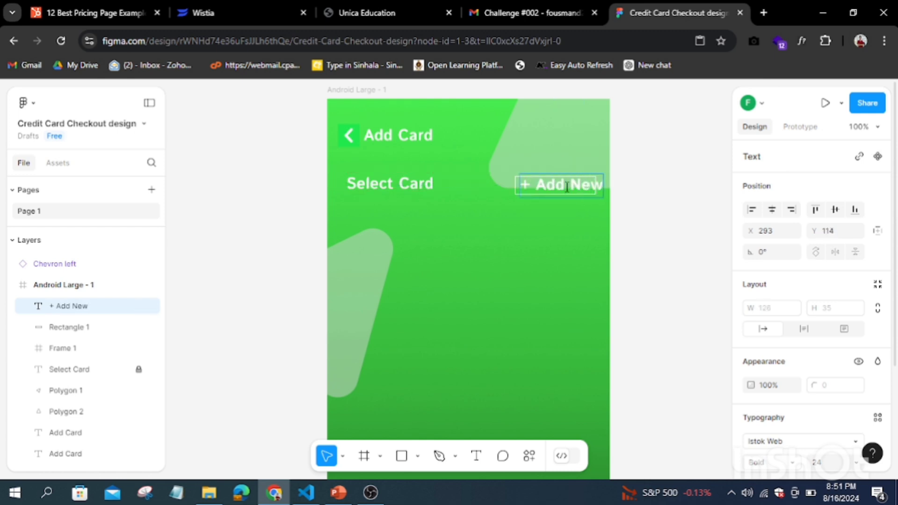
pyautogui.press('Escape')
# Set the '+ Add New' label to font size 15 and centre it in the rectangle
pyautogui.click(856, 462)
pyautogui.click(843, 276)
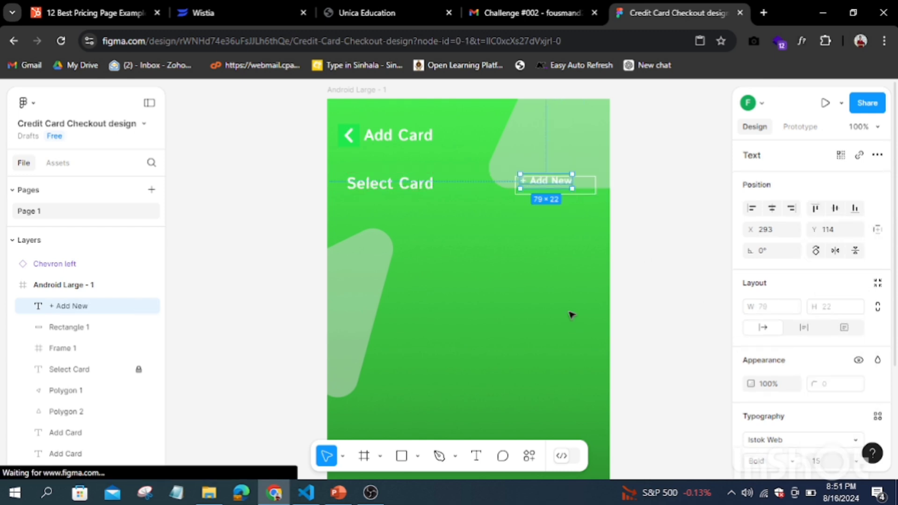
pyautogui.moveTo(561, 182); pyautogui.dragTo(565, 184)
pyautogui.click(526, 186)
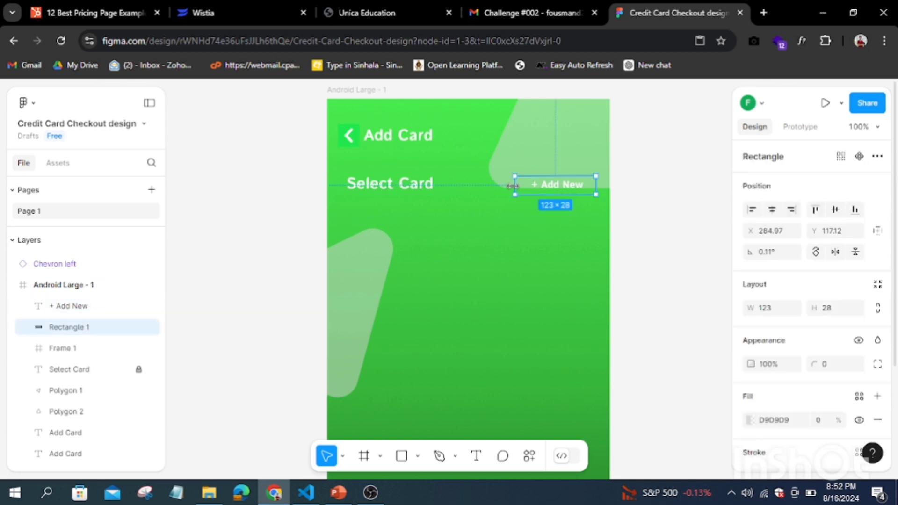
pyautogui.click(703, 223)
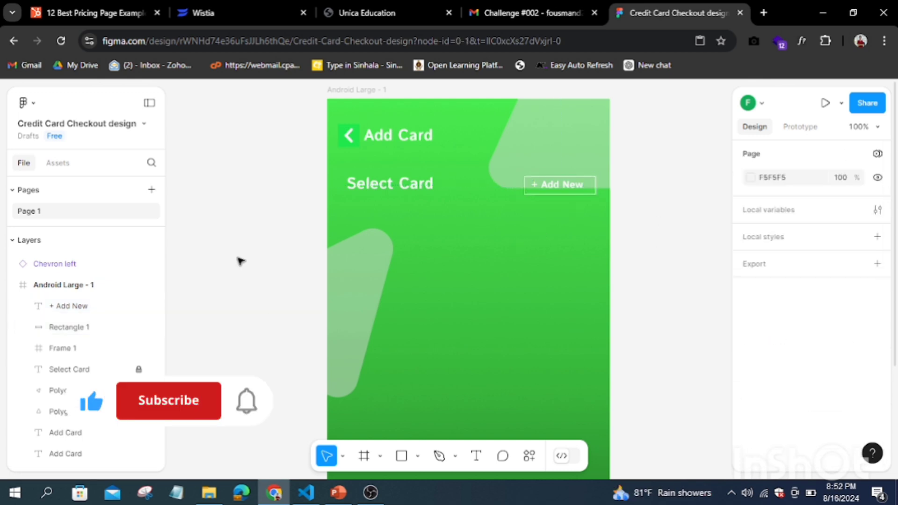
# Search the assets for 'card' and insert the Credit card icon onto the frame
pyautogui.click(57, 163)
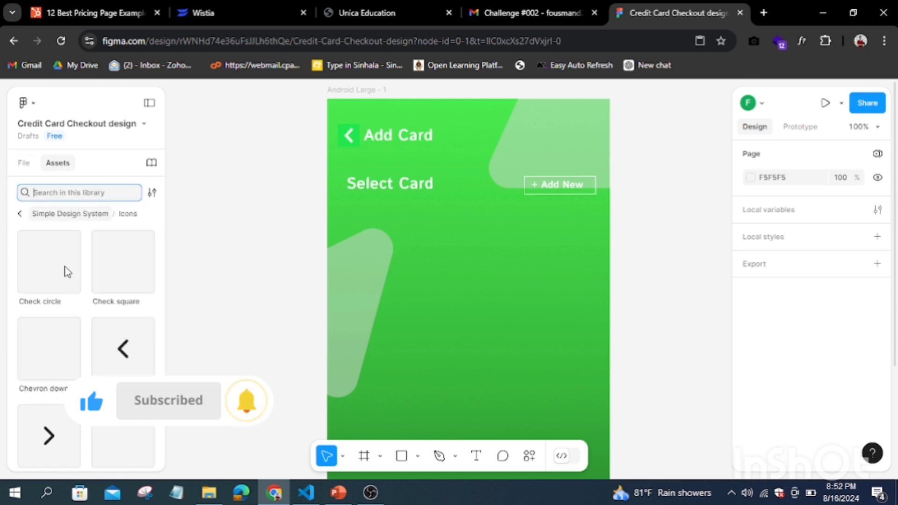
pyautogui.write('card')
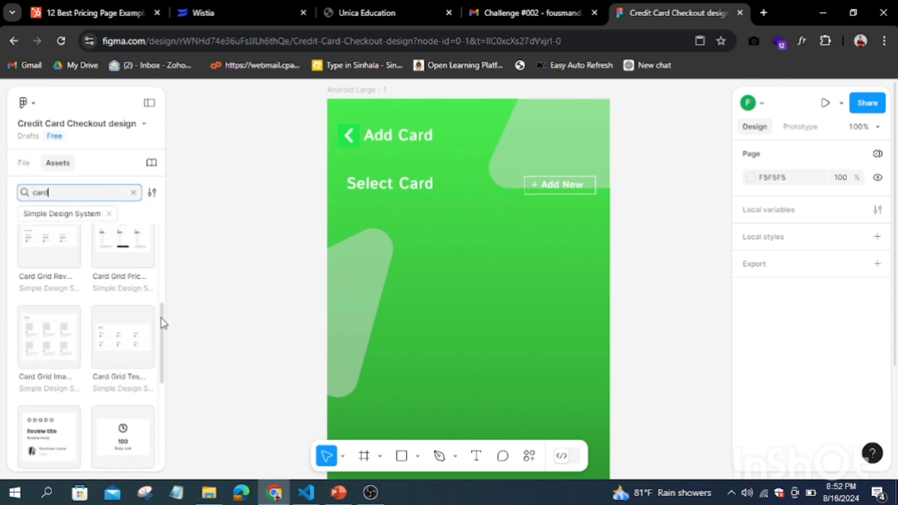
pyautogui.moveTo(163, 321); pyautogui.dragTo(165, 415)
pyautogui.click(65, 340)
pyautogui.click(257, 401)
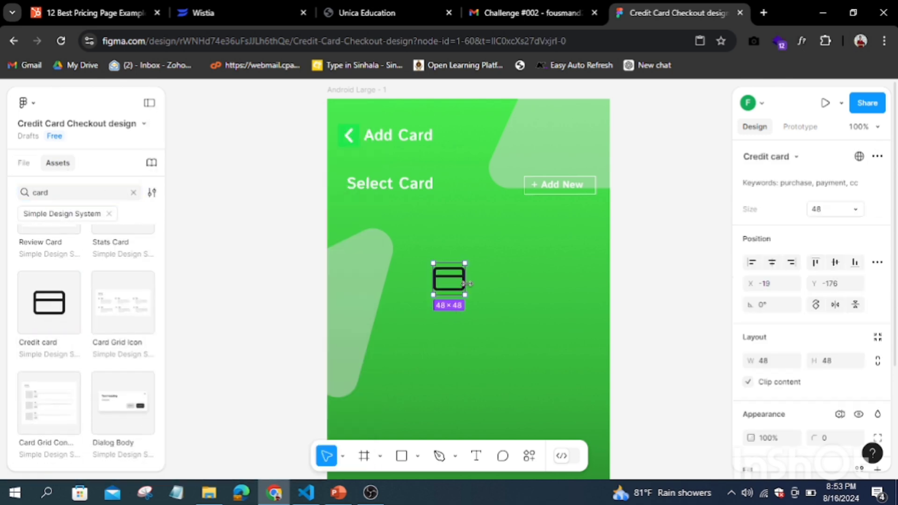
# Enlarge the credit card icon to 401×236 and reposition it up and left
pyautogui.moveTo(465, 292)
pyautogui.mouseDown()
pyautogui.moveTo(582, 373)
pyautogui.moveTo(591, 363)
pyautogui.mouseUp()
pyautogui.moveTo(519, 282); pyautogui.dragTo(427, 227)
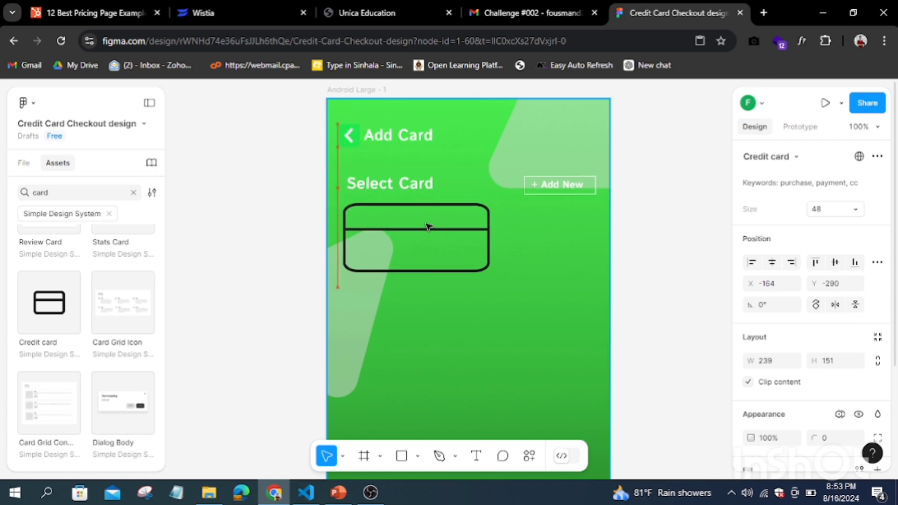
pyautogui.moveTo(433, 268)
pyautogui.mouseDown()
pyautogui.moveTo(602, 347)
pyautogui.moveTo(591, 319)
pyautogui.mouseUp()
pyautogui.click(658, 271)
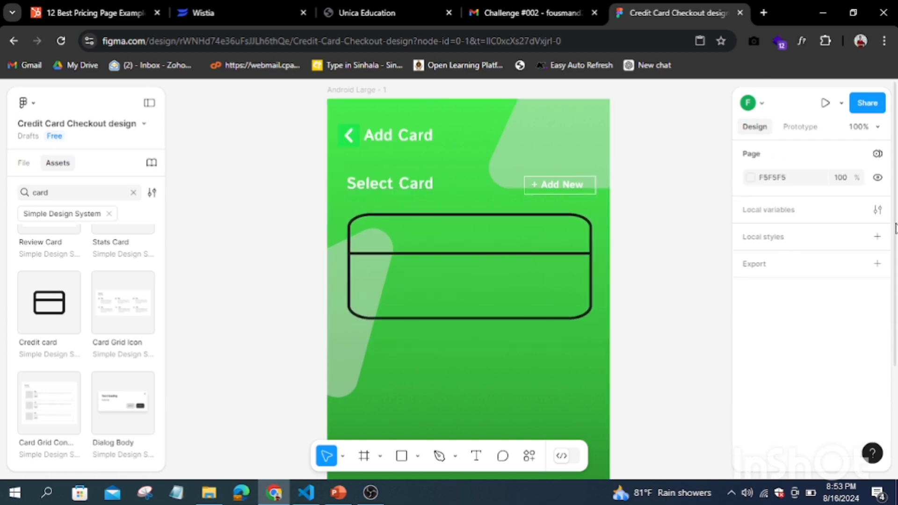
# Set the credit card icon's stroke colour to grey 666363
pyautogui.scroll(-3, 640, 290)
pyautogui.scroll(-2, 767, 407)
pyautogui.click(751, 468)
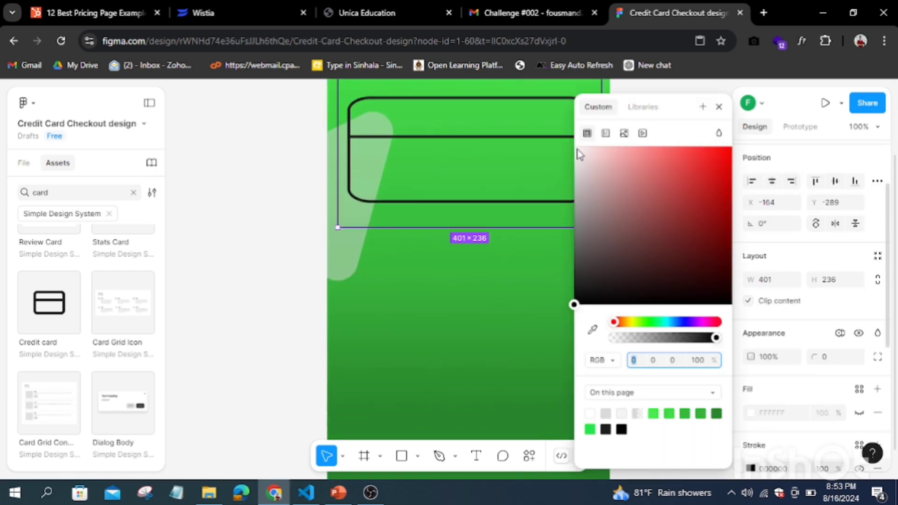
pyautogui.click(575, 147)
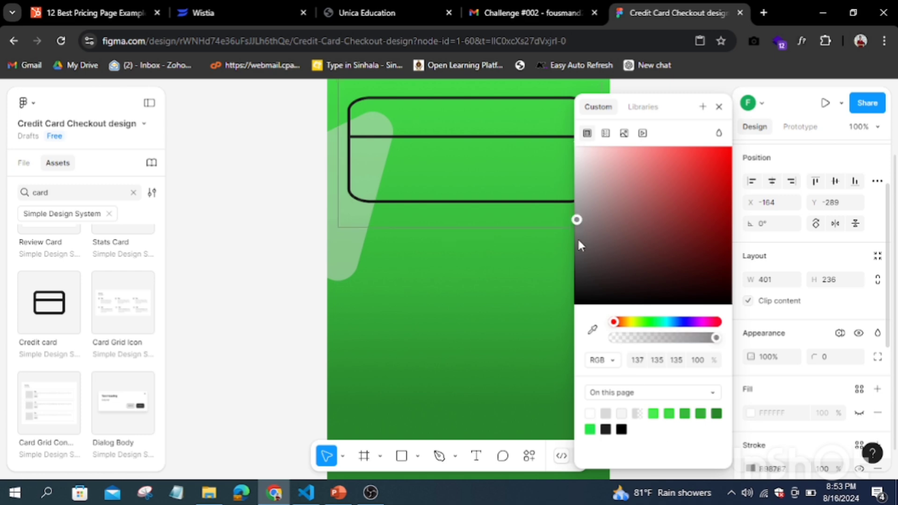
pyautogui.moveTo(577, 237); pyautogui.dragTo(348, 330)
pyautogui.click(347, 329)
# Move the credit card icon off the frame to the left
pyautogui.scroll(-3, 817, 405)
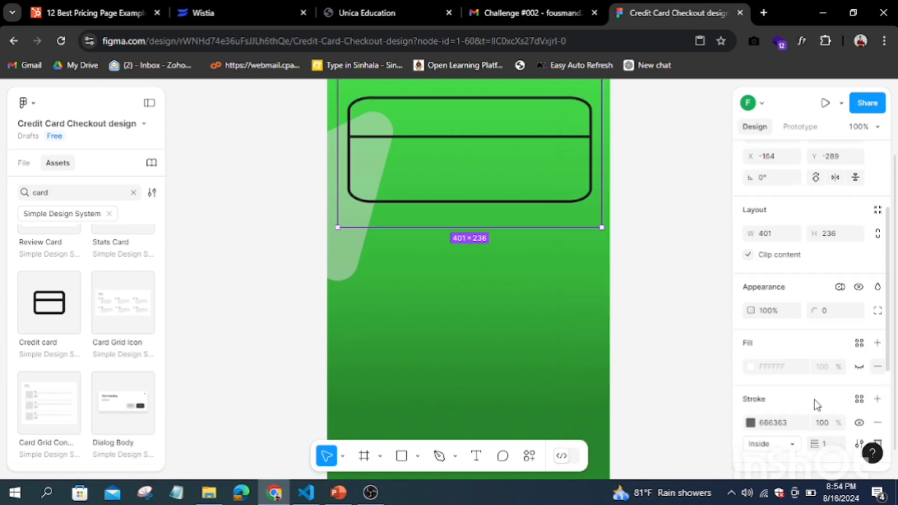
pyautogui.rightClick(443, 122)
pyautogui.scroll(-2, 538, 346)
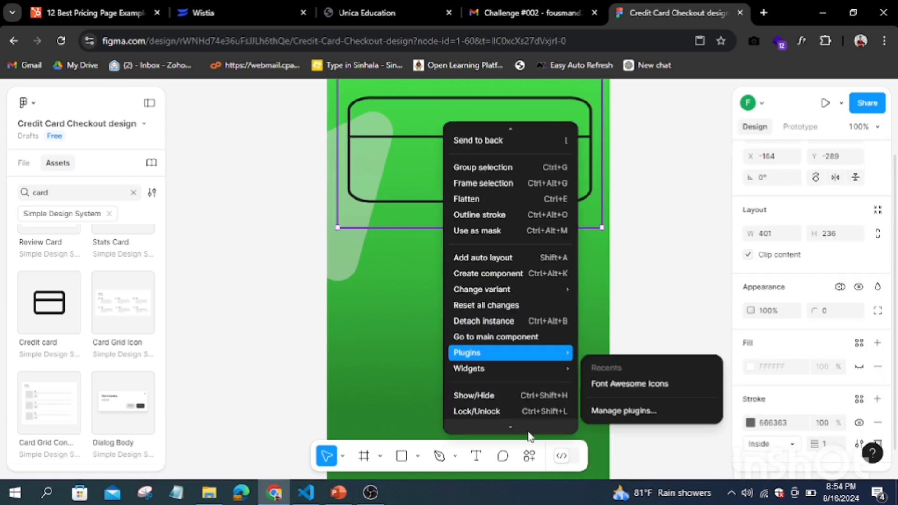
pyautogui.press('Escape')
pyautogui.moveTo(542, 159)
pyautogui.mouseDown()
pyautogui.moveTo(391, 315)
pyautogui.moveTo(541, 174)
pyautogui.moveTo(542, 150)
pyautogui.moveTo(169, 241)
pyautogui.mouseUp()
pyautogui.moveTo(161, 425); pyautogui.dragTo(163, 266)
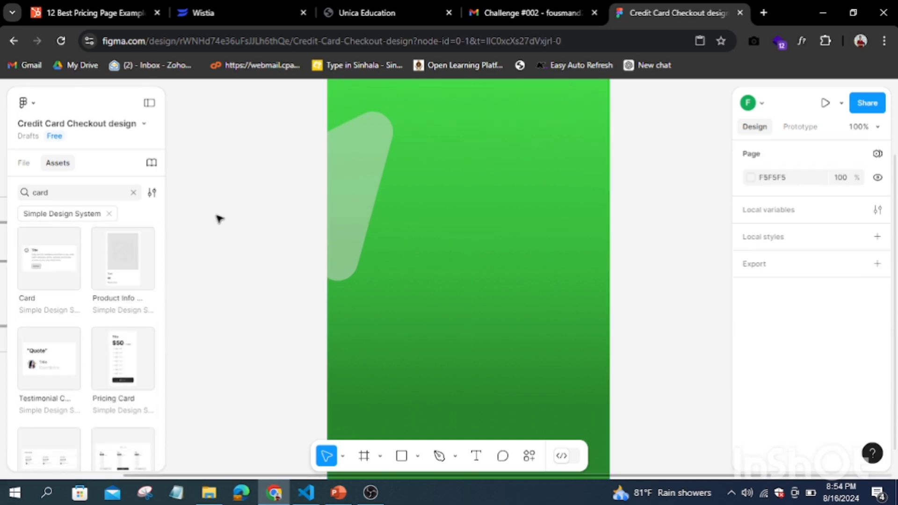
# Fill the 376×216 card rectangle with teal 29BFB3
pyautogui.scroll(3, 285, 211)
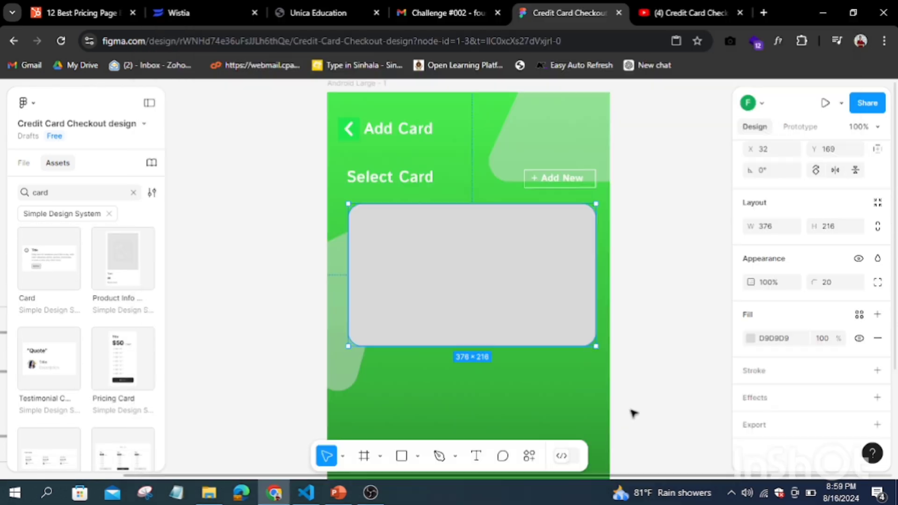
pyautogui.click(750, 338)
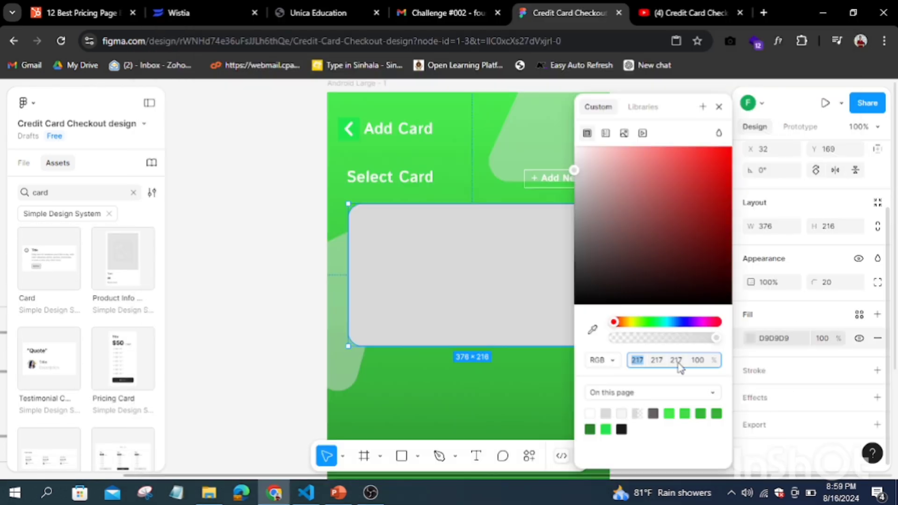
pyautogui.click(661, 322)
pyautogui.moveTo(705, 208)
pyautogui.mouseDown()
pyautogui.moveTo(704, 192)
pyautogui.moveTo(675, 177)
pyautogui.moveTo(698, 186)
pyautogui.mouseUp()
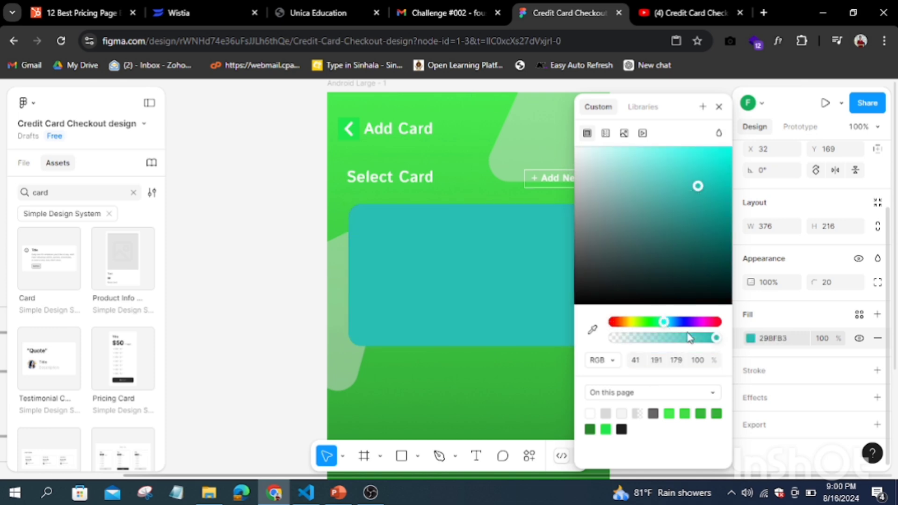
pyautogui.click(781, 396)
# Add a drop shadow to the card and shift its fill hue toward green
pyautogui.click(710, 312)
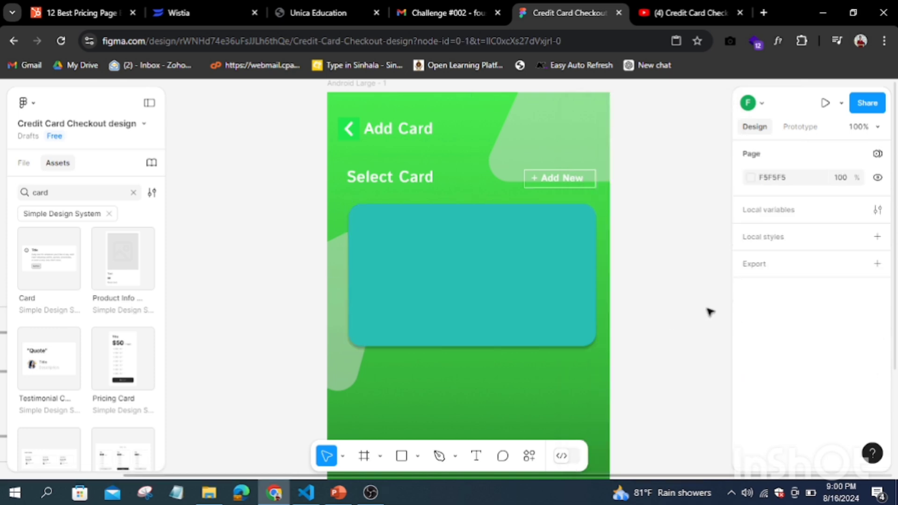
pyautogui.click(538, 304)
pyautogui.click(749, 420)
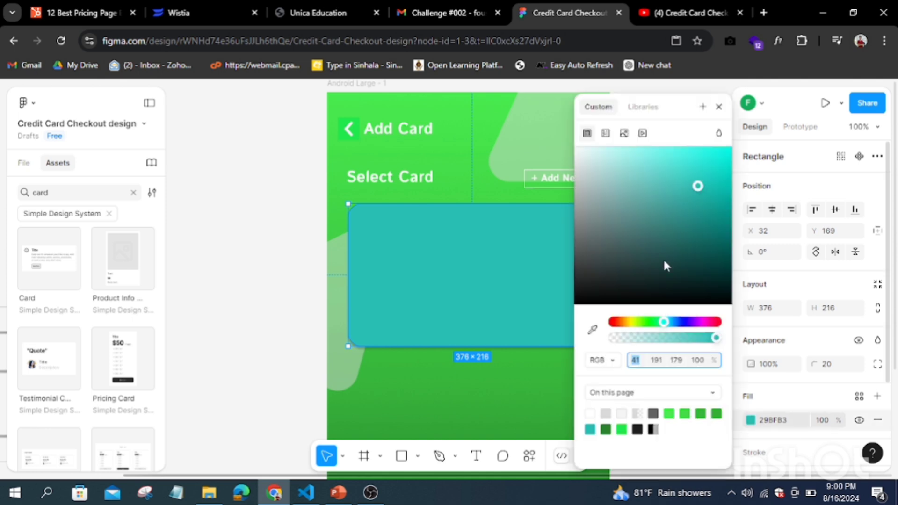
pyautogui.moveTo(664, 321); pyautogui.dragTo(657, 321)
# Search the component assets for an icon, trying the terms 'si' and 'ca'
pyautogui.press('Escape')
pyautogui.click(643, 202)
pyautogui.click(529, 456)
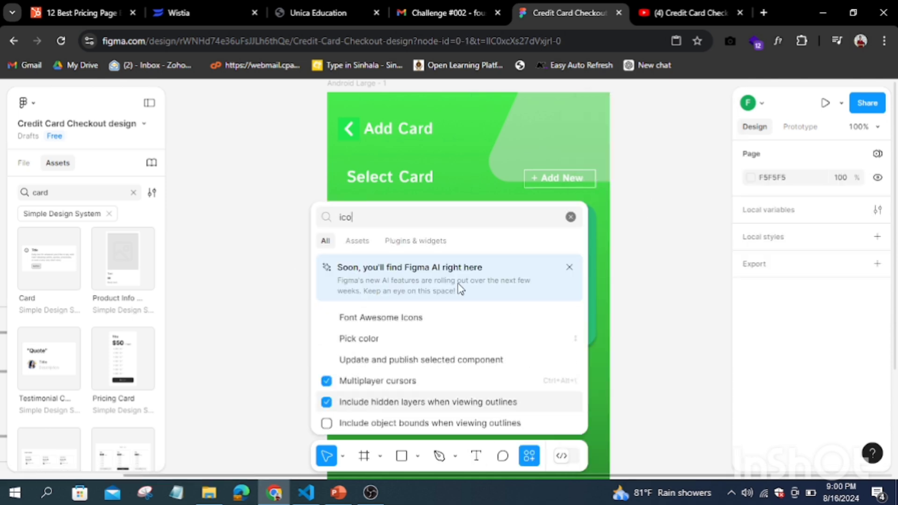
pyautogui.click(358, 241)
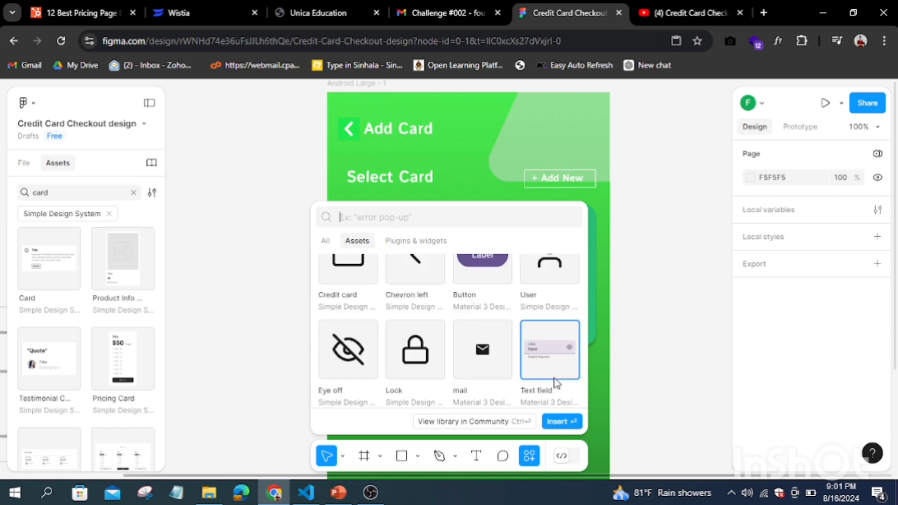
pyautogui.click(557, 261)
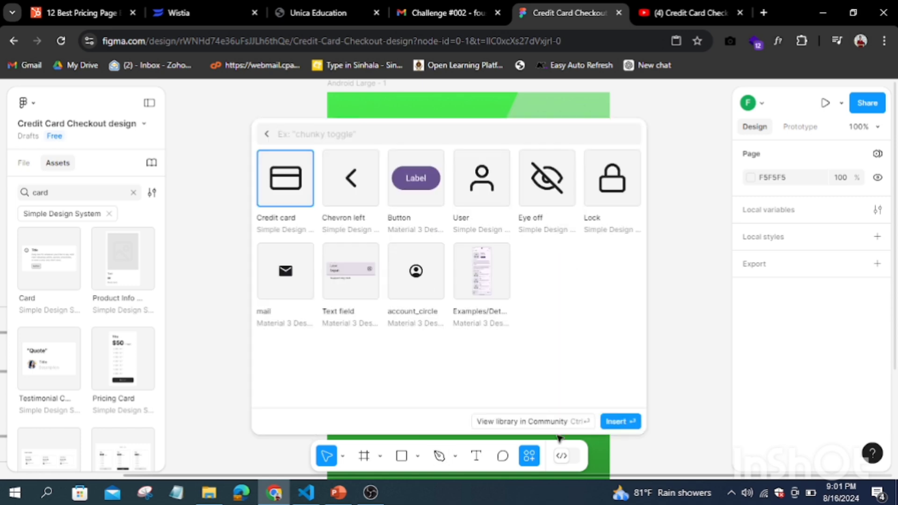
pyautogui.write('si')
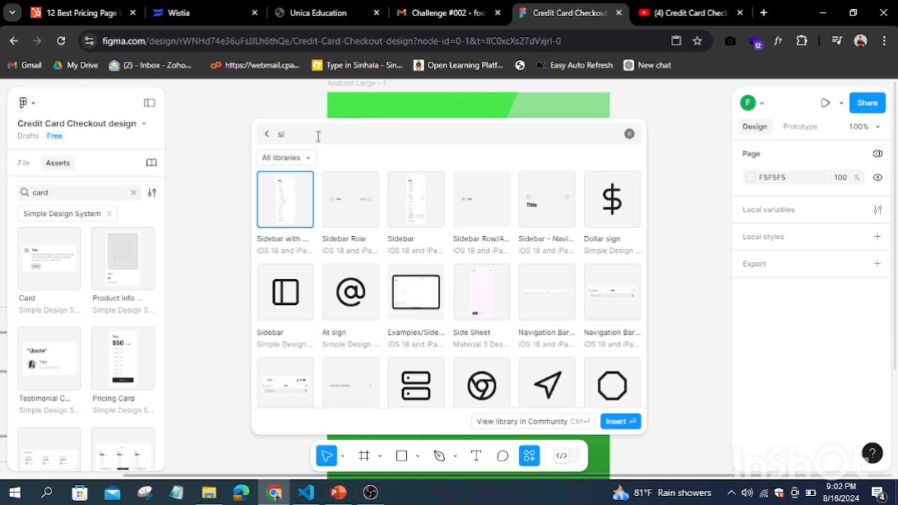
pyautogui.press('Down')
pyautogui.press('Down')
pyautogui.press('Down')
pyautogui.press('Up')
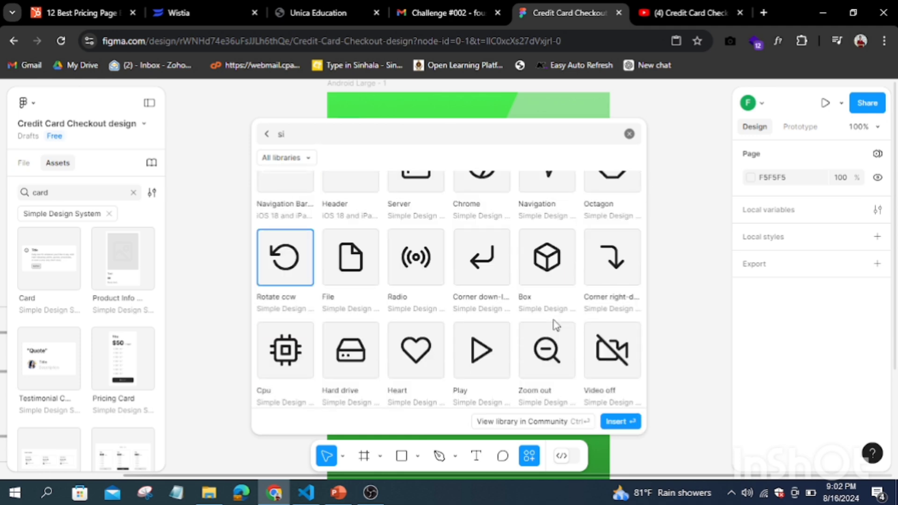
pyautogui.press('BackSpace')
pyautogui.write('ca')
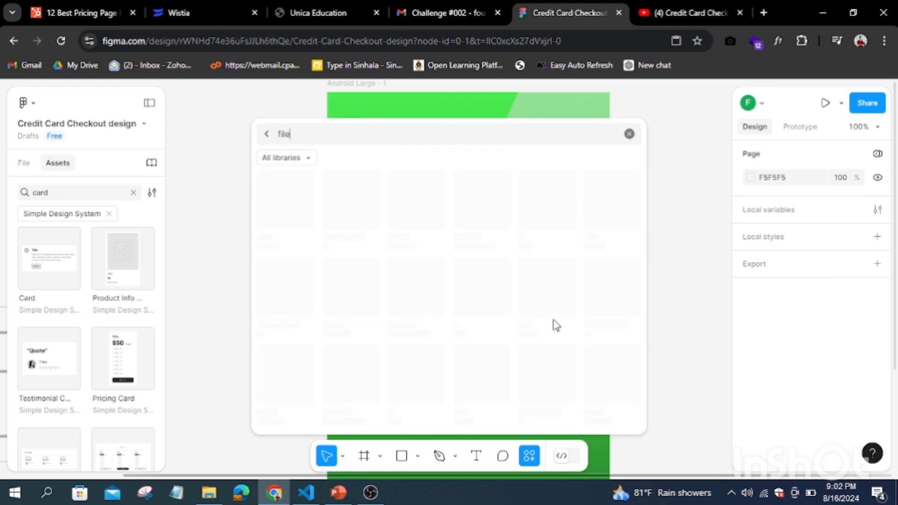
# Place the File icon at the card's top-left and give it the Icon/Default/Secondary colour
pyautogui.click(617, 423)
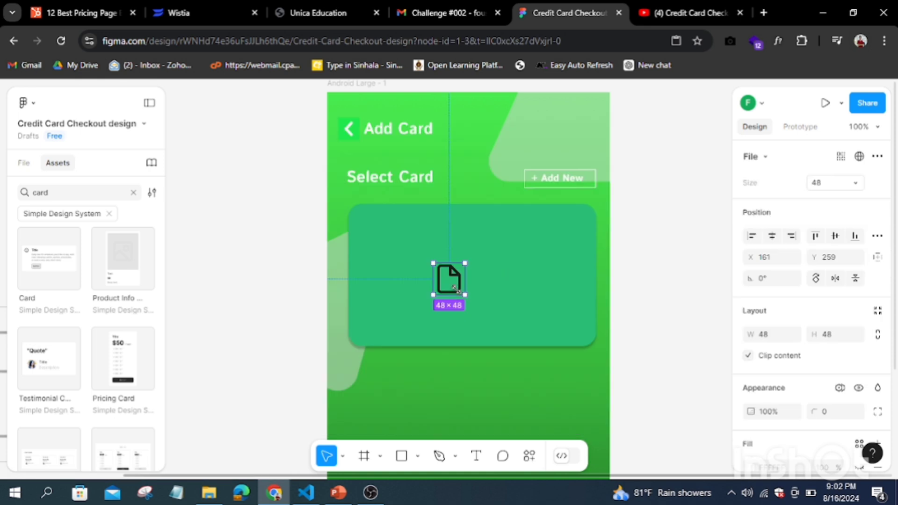
pyautogui.moveTo(449, 293); pyautogui.dragTo(372, 229)
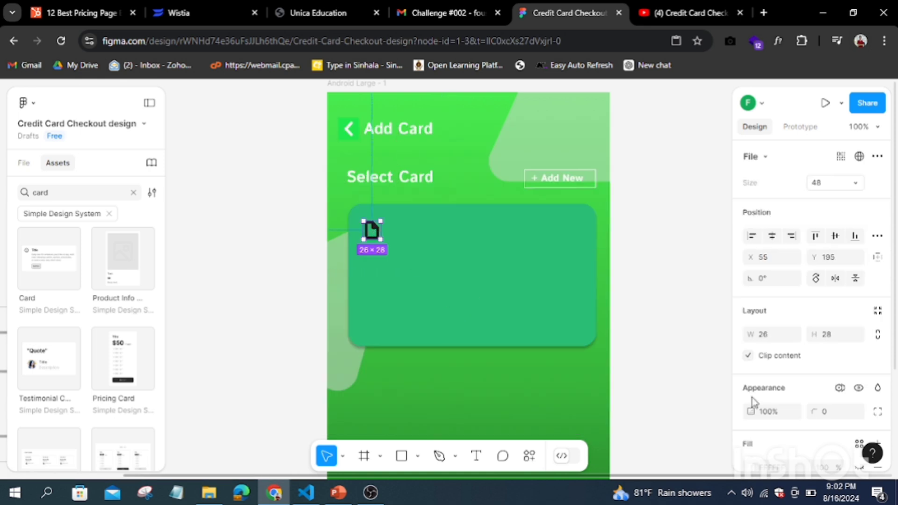
pyautogui.scroll(-2, 895, 327)
pyautogui.scroll(-3, 814, 327)
pyautogui.click(751, 426)
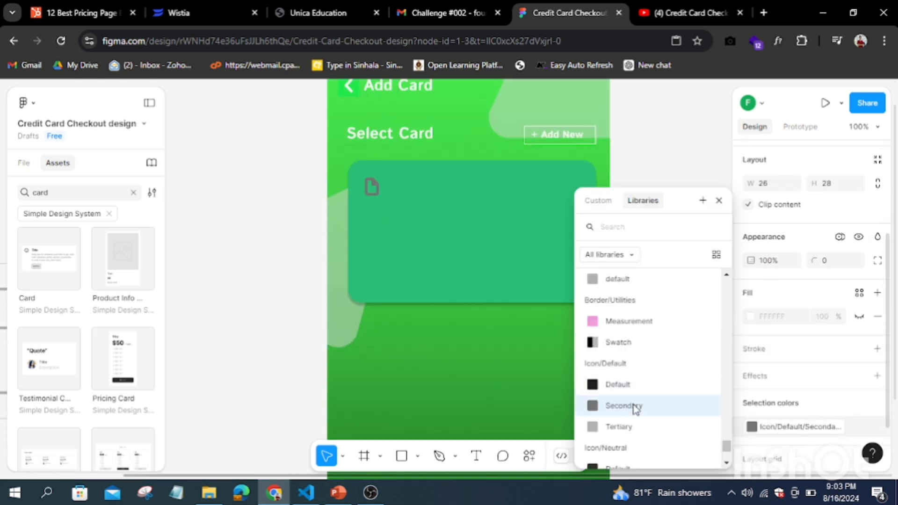
pyautogui.press('Escape')
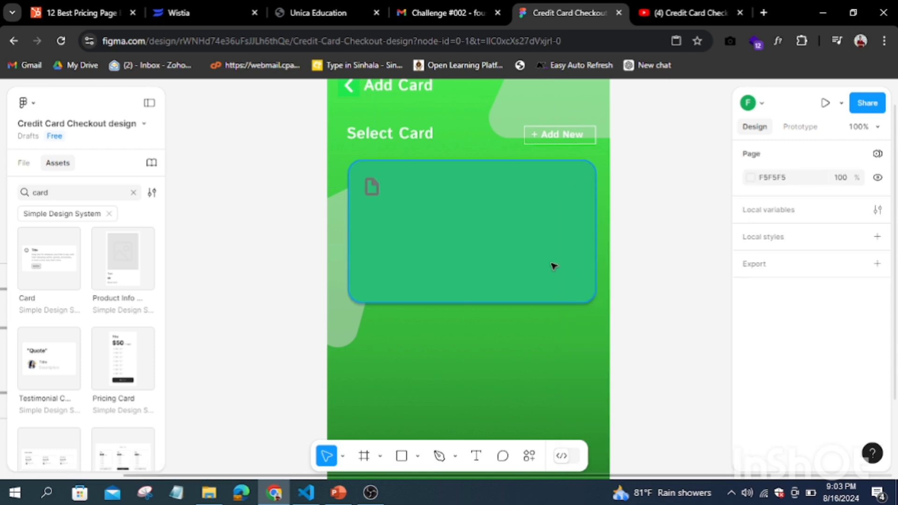
# Search actions for a 'masterc' plugin, then dismiss the search without running anything
pyautogui.click(528, 456)
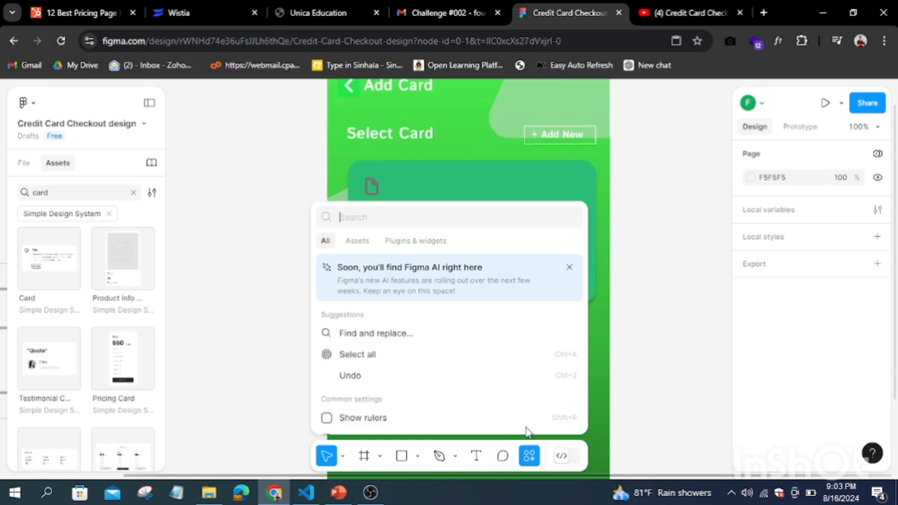
pyautogui.write('masterc')
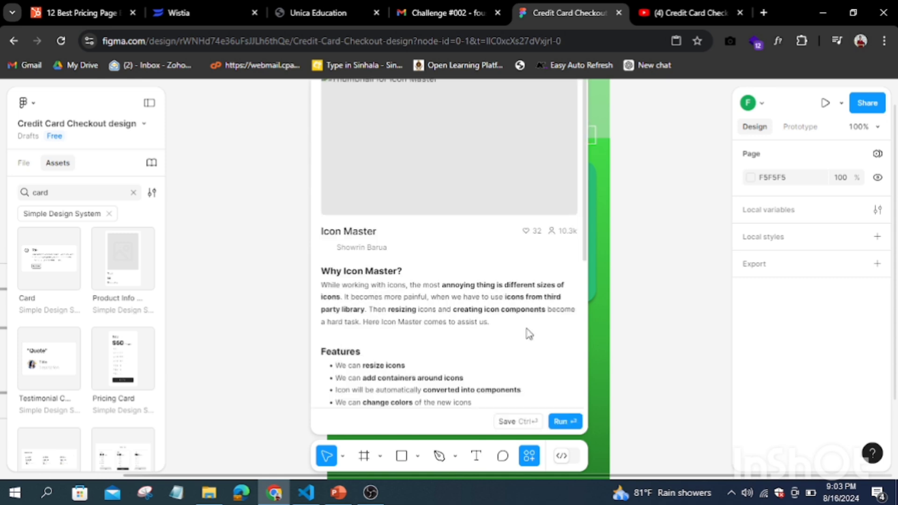
pyautogui.press('Escape')
pyautogui.scroll(-3, 160, 353)
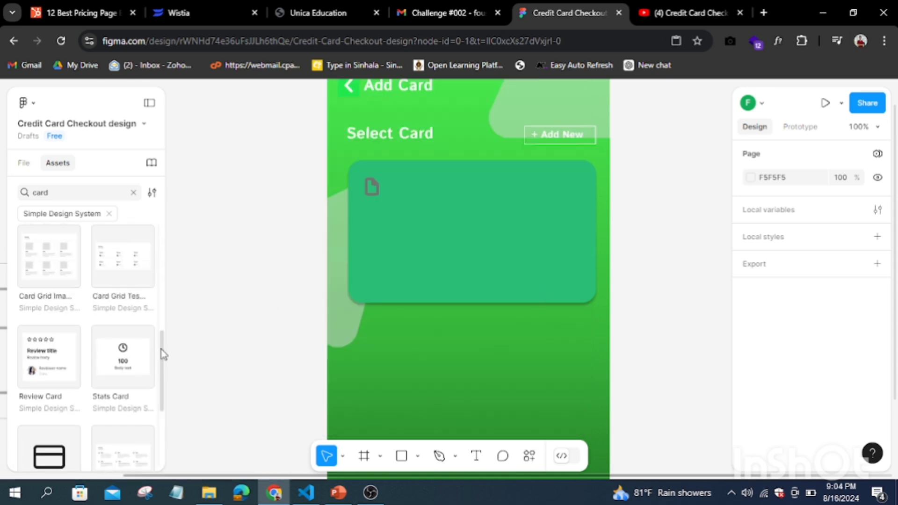
pyautogui.scroll(-2, 161, 401)
pyautogui.scroll(-1, 160, 401)
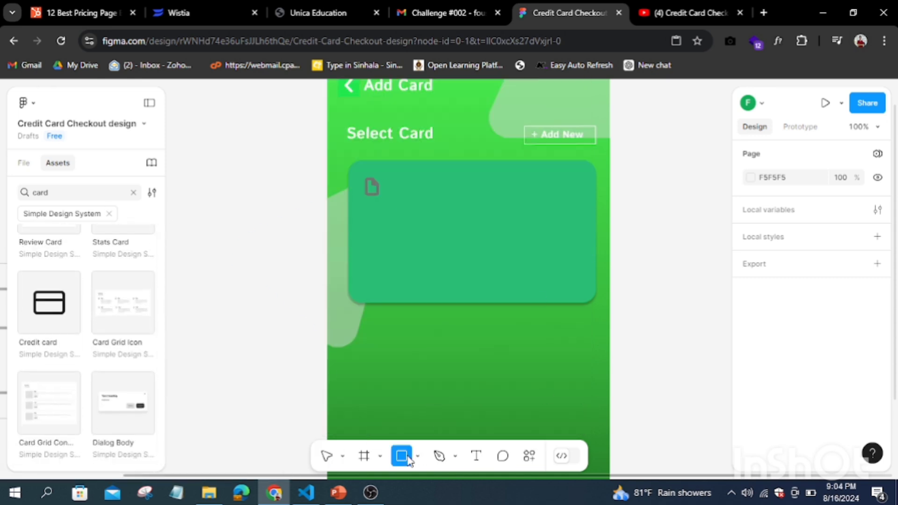
# Draw an 83×47 grey rectangle below the card and paste a copy
pyautogui.moveTo(349, 322)
pyautogui.mouseDown()
pyautogui.moveTo(397, 341)
pyautogui.moveTo(405, 355)
pyautogui.moveTo(467, 371)
pyautogui.moveTo(275, 370)
pyautogui.moveTo(264, 267)
pyautogui.mouseUp()
pyautogui.press('r')
pyautogui.rightClick(493, 350)
pyautogui.click(531, 148)
# Hide the stray pasted rectangle from the layers list
pyautogui.click(23, 163)
pyautogui.rightClick(140, 305)
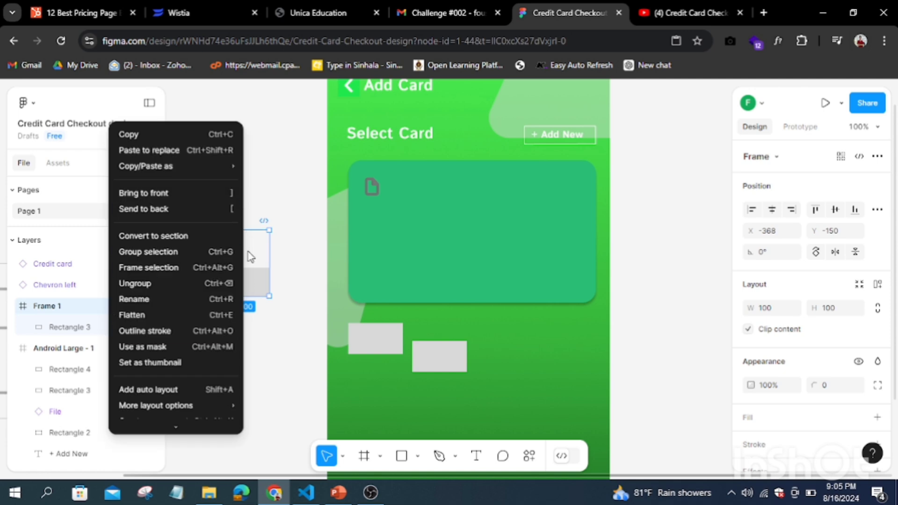
pyautogui.scroll(-3, 204, 340)
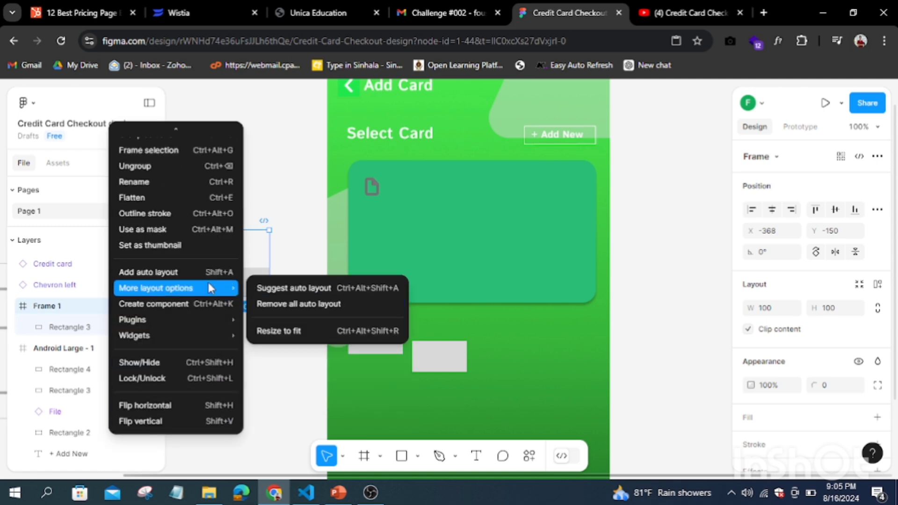
pyautogui.click(187, 363)
# Duplicate a third rectangle and space all three evenly in a row
pyautogui.click(439, 356)
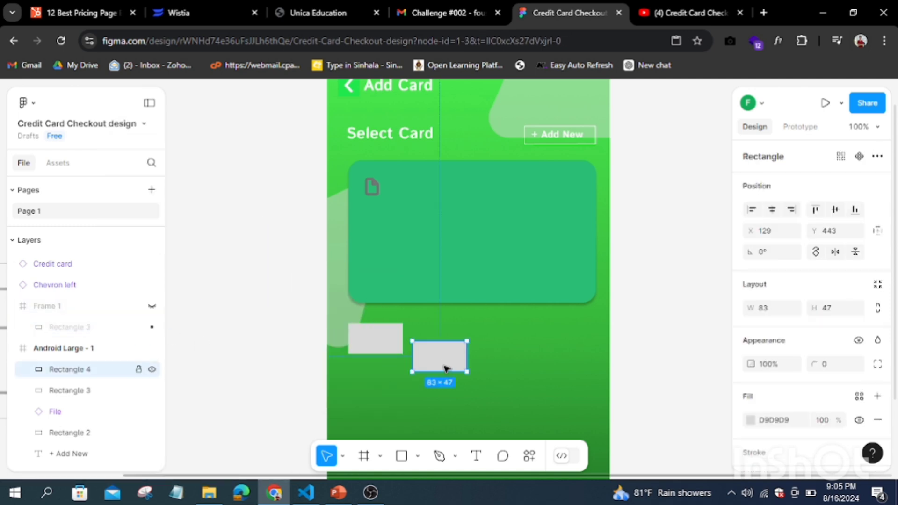
pyautogui.moveTo(440, 356)
pyautogui.mouseDown()
pyautogui.moveTo(509, 354)
pyautogui.moveTo(455, 347)
pyautogui.moveTo(510, 347)
pyautogui.mouseUp()
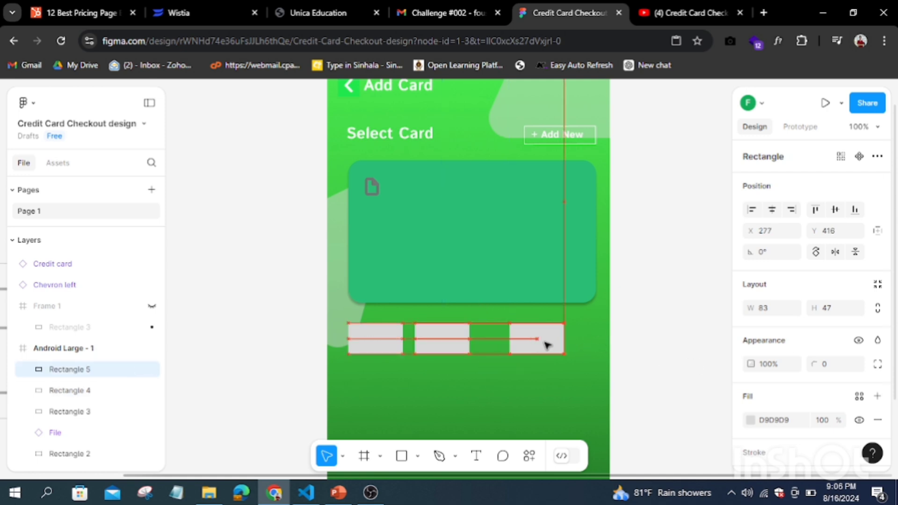
pyautogui.moveTo(519, 345); pyautogui.dragTo(559, 343)
pyautogui.moveTo(457, 349); pyautogui.dragTo(483, 349)
pyautogui.moveTo(387, 352); pyautogui.dragTo(396, 352)
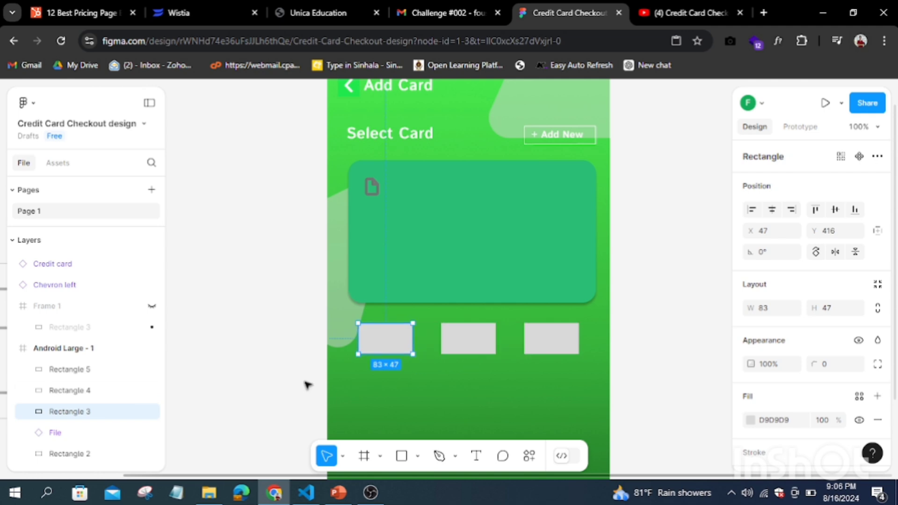
# Fade the first rectangle's fill and give it a near-white outline
pyautogui.click(750, 419)
pyautogui.moveTo(648, 337); pyautogui.dragTo(632, 338)
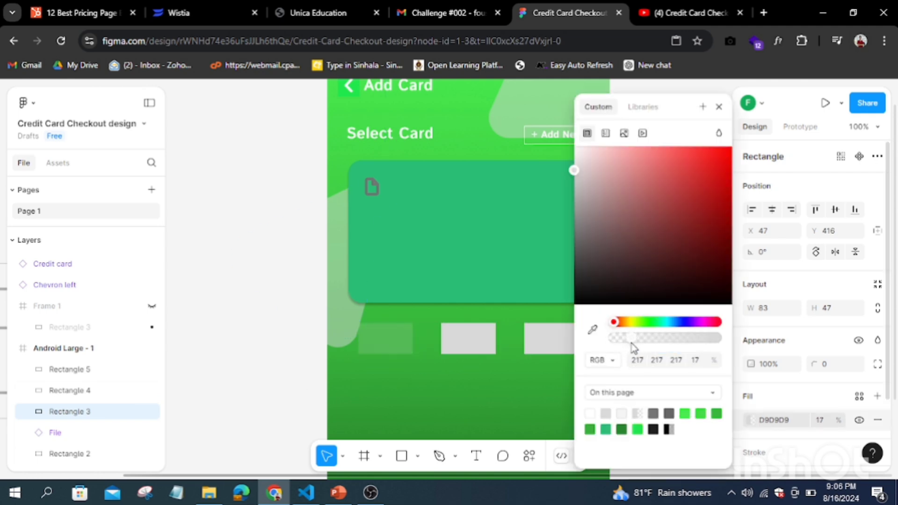
pyautogui.scroll(-1, 887, 364)
pyautogui.click(878, 406)
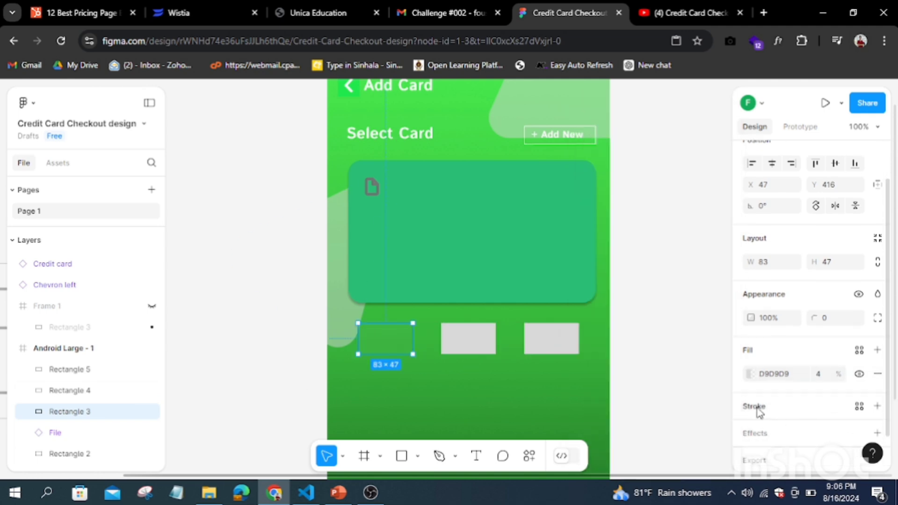
pyautogui.click(751, 429)
pyautogui.click(577, 148)
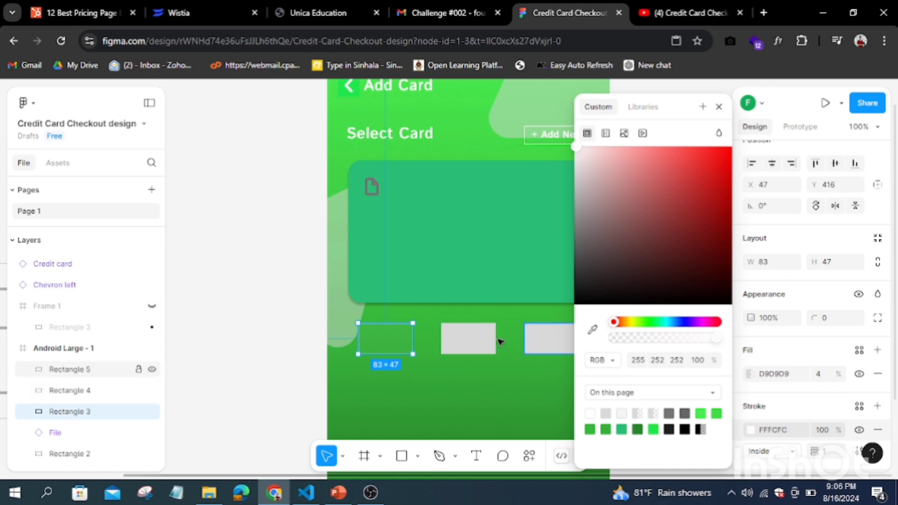
# Draw a transparent, white-outlined circle in the first rectangle and add an overlapping duplicate
pyautogui.click(418, 456)
pyautogui.click(411, 392)
pyautogui.moveTo(415, 380)
pyautogui.mouseDown()
pyautogui.moveTo(434, 400)
pyautogui.moveTo(378, 339)
pyautogui.mouseUp()
pyautogui.click(750, 374)
pyautogui.click(614, 338)
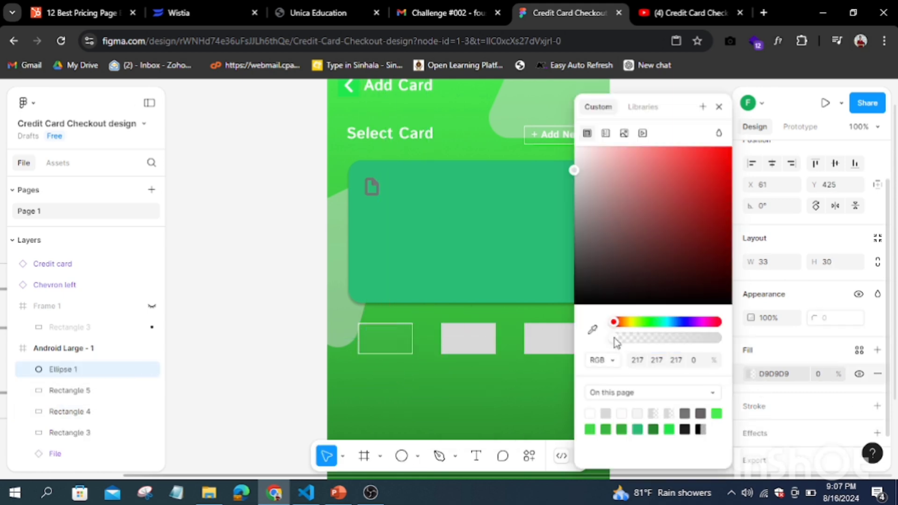
pyautogui.click(878, 406)
pyautogui.click(750, 430)
pyautogui.click(576, 149)
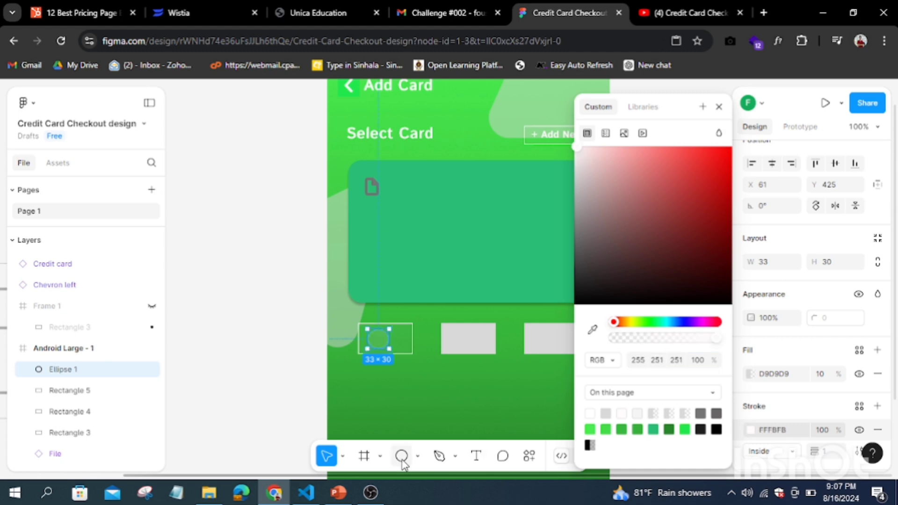
pyautogui.press('Escape')
pyautogui.hotkey('ctrl', 'd')
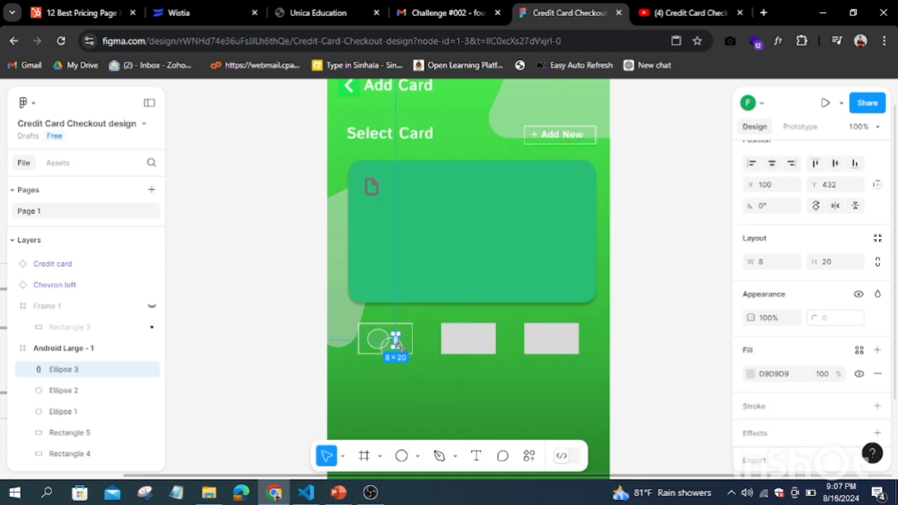
pyautogui.moveTo(381, 339)
pyautogui.mouseDown()
pyautogui.moveTo(397, 352)
pyautogui.moveTo(397, 343)
pyautogui.mouseUp()
pyautogui.click(435, 407)
# Give the middle rectangle a near-white outline
pyautogui.click(467, 344)
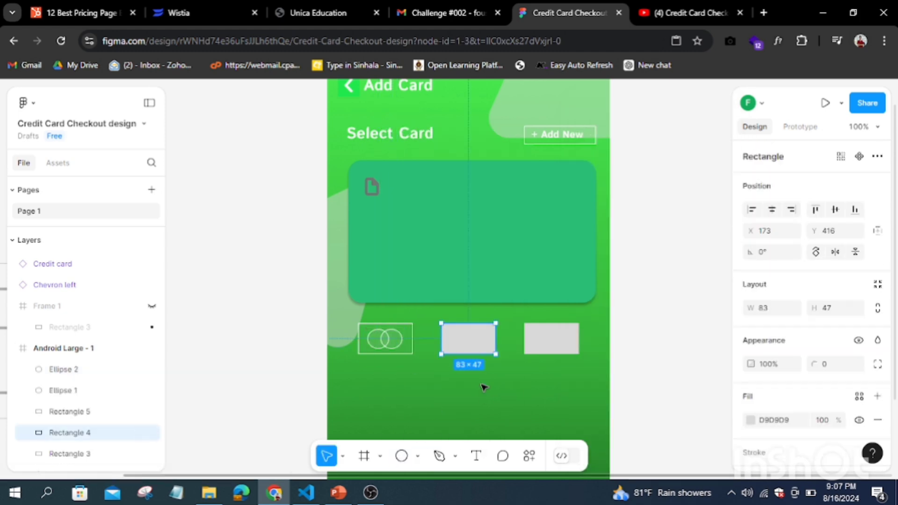
pyautogui.scroll(-1, 860, 420)
pyautogui.click(877, 421)
pyautogui.click(750, 445)
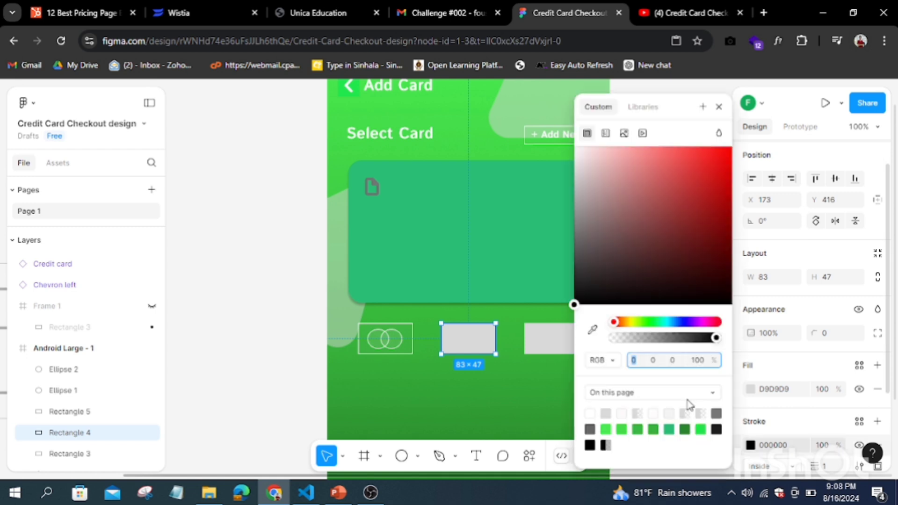
pyautogui.click(576, 149)
pyautogui.press('Escape')
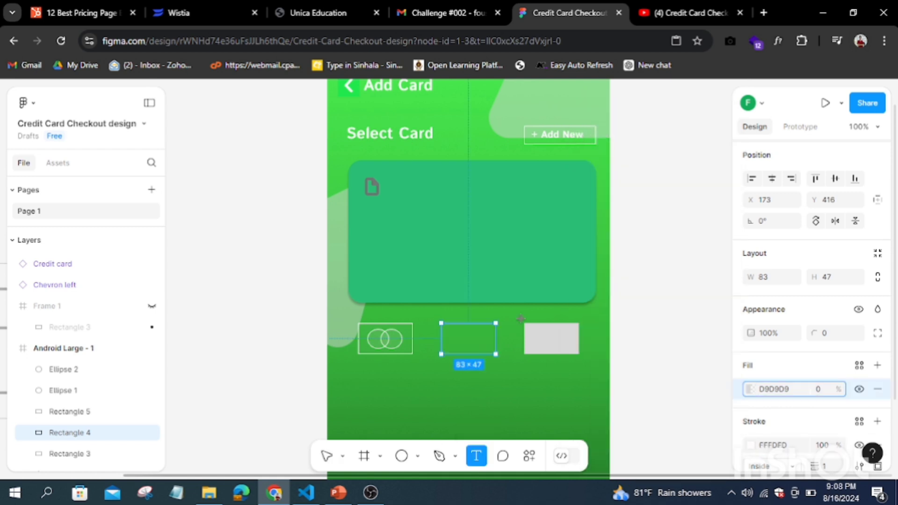
pyautogui.press('Escape')
# Add 'VISA' text in the middle payment box styled Bold Italic
pyautogui.press('t')
pyautogui.click(470, 347)
pyautogui.write('v')
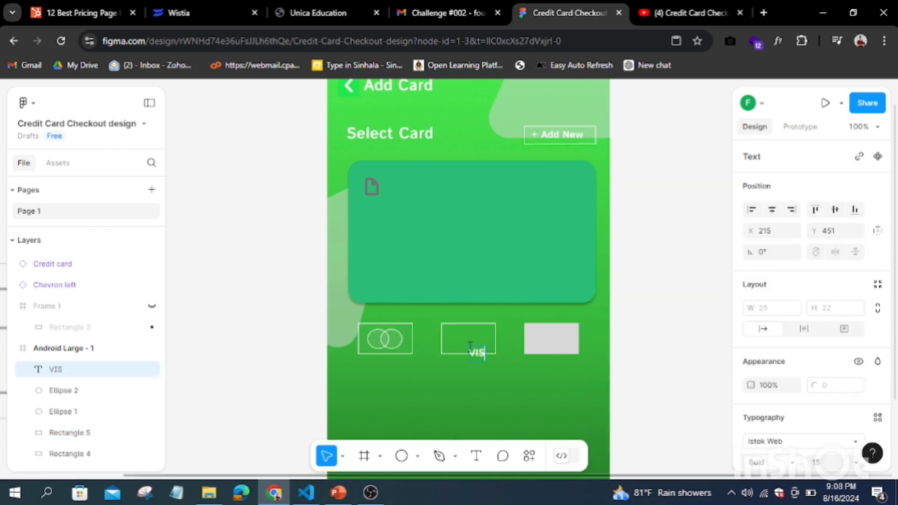
pyautogui.scroll(-5, 798, 370)
pyautogui.click(795, 241)
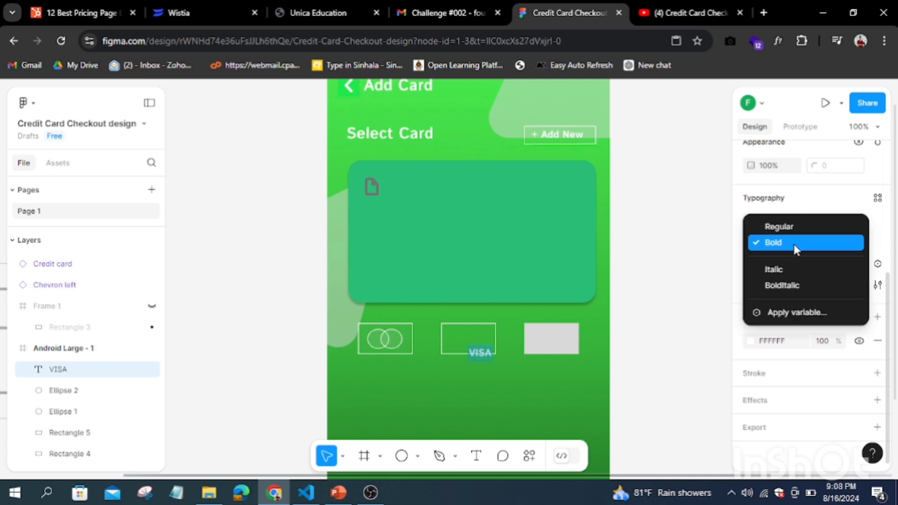
pyautogui.click(795, 267)
pyautogui.click(795, 243)
pyautogui.click(767, 242)
pyautogui.click(782, 283)
# Position VISA within the middle box and set its font size to 20
pyautogui.moveTo(482, 355); pyautogui.dragTo(471, 341)
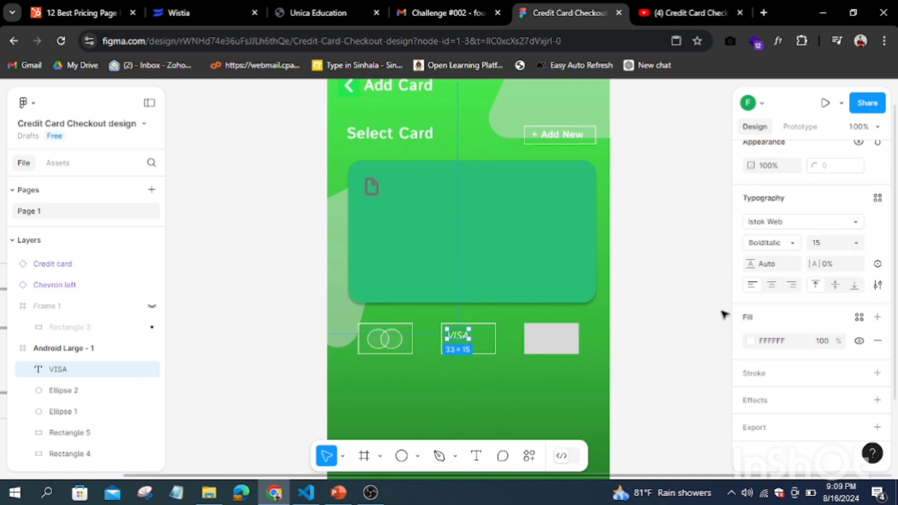
pyautogui.click(856, 242)
pyautogui.click(837, 275)
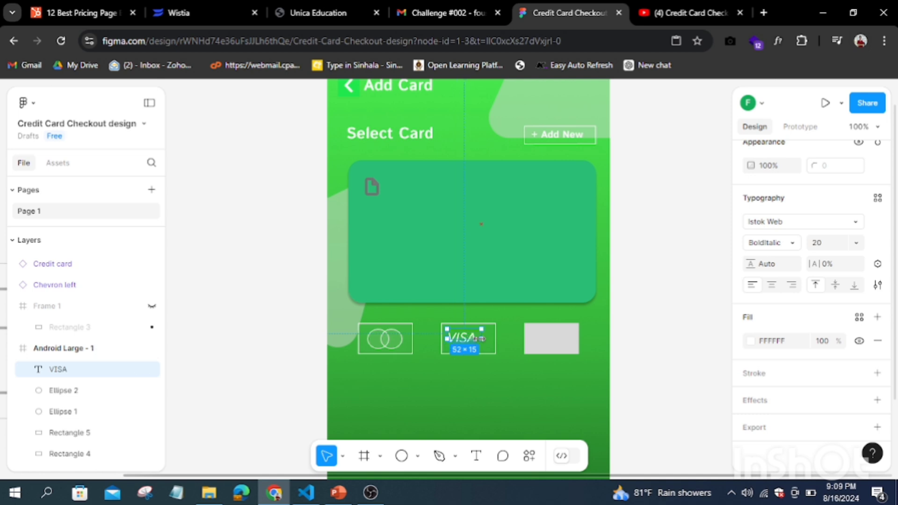
pyautogui.click(531, 374)
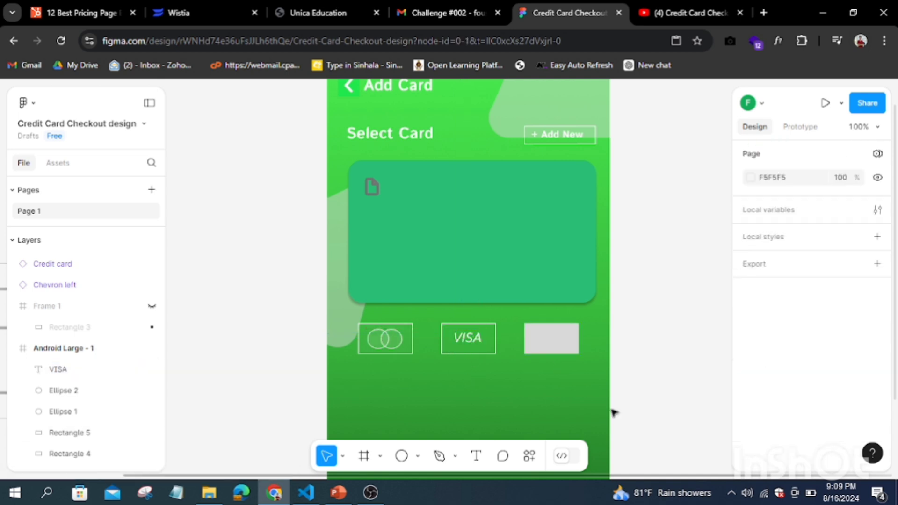
# Copy VISA into the third box and retype it as 'PAYPAL'
pyautogui.rightClick(459, 337)
pyautogui.click(482, 134)
pyautogui.rightClick(548, 347)
pyautogui.click(573, 148)
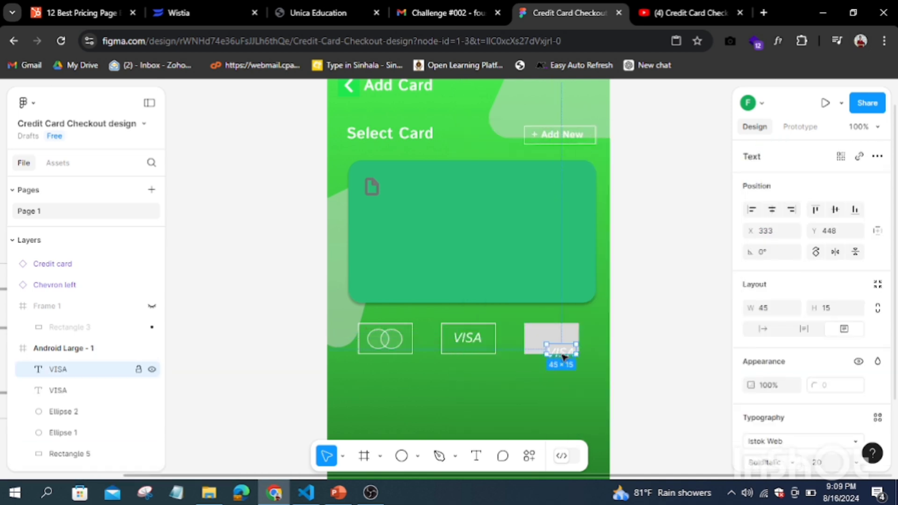
pyautogui.moveTo(552, 341); pyautogui.dragTo(553, 339)
pyautogui.doubleClick(562, 340)
pyautogui.write('PAYPAL')
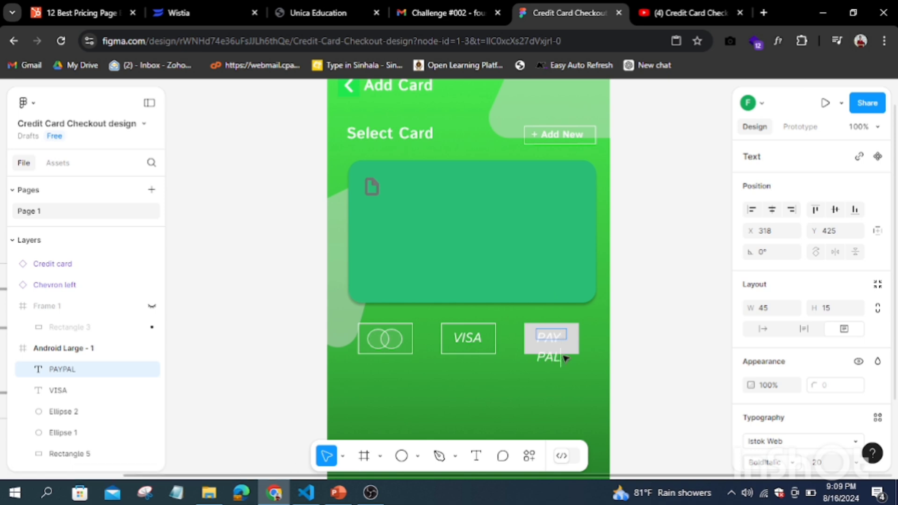
pyautogui.press('Escape')
pyautogui.press('Right')
pyautogui.press('Right')
pyautogui.press('Right')
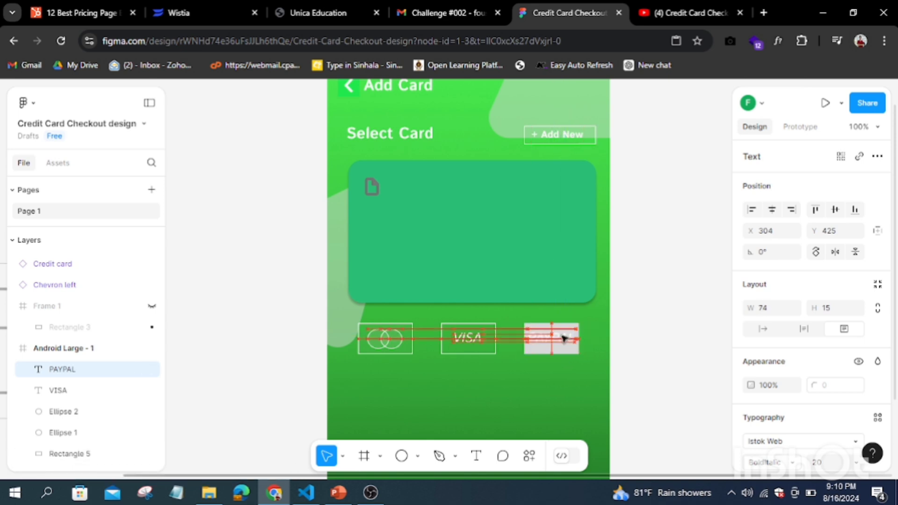
# Make the third payment box's fill nearly transparent
pyautogui.click(567, 349)
pyautogui.click(751, 420)
pyautogui.click(785, 419)
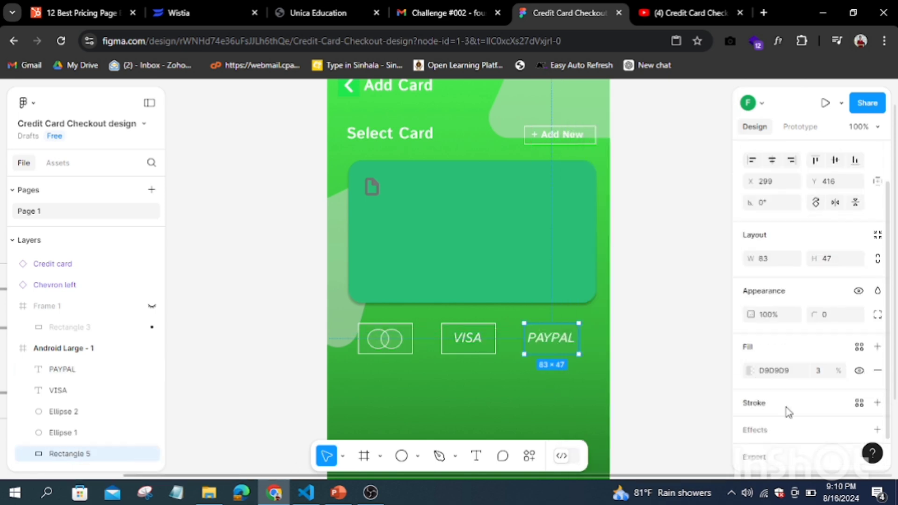
pyautogui.click(751, 420)
pyautogui.click(487, 408)
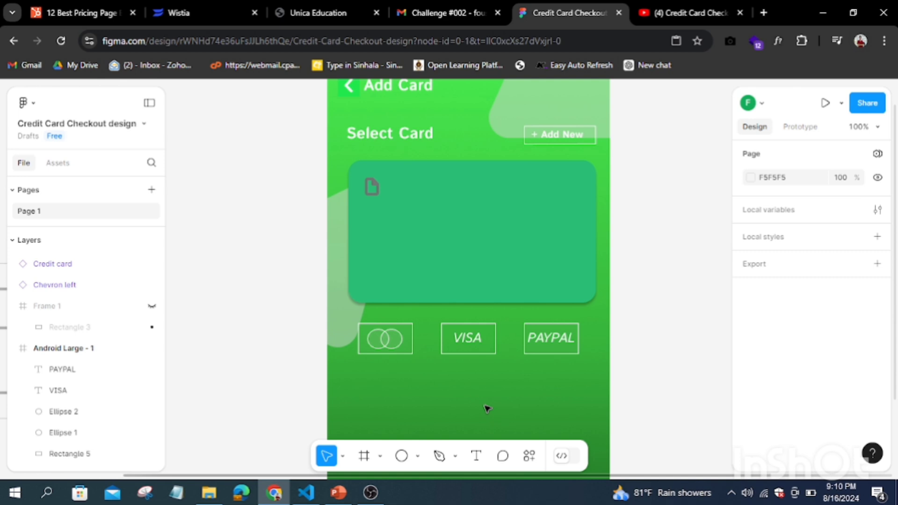
pyautogui.click(406, 348)
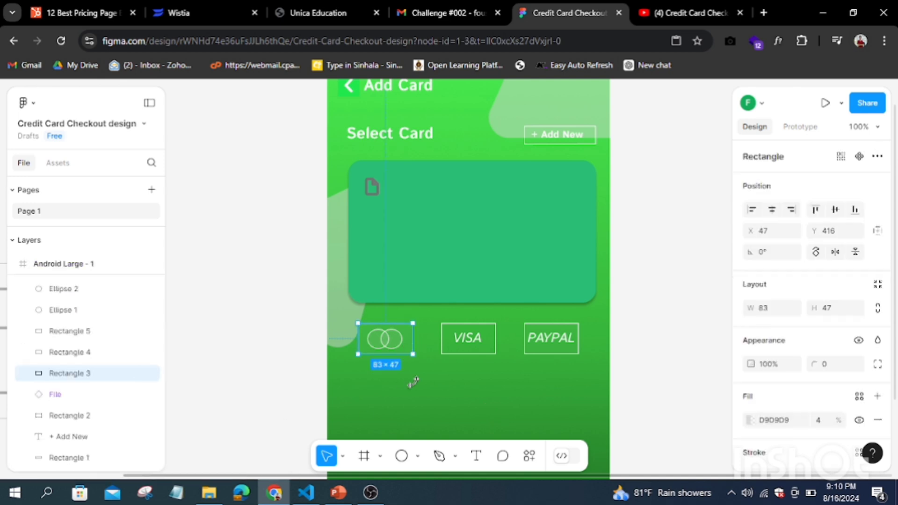
# Draw a grey rectangle below the payment options for the delivery address box
pyautogui.click(413, 382)
pyautogui.click(417, 456)
pyautogui.click(437, 327)
pyautogui.scroll(-3, 467, 280)
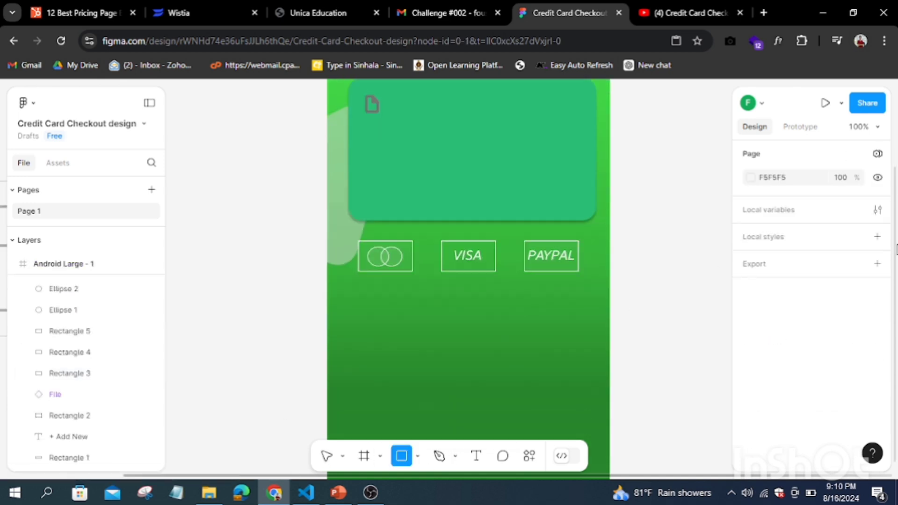
pyautogui.scroll(-5, 468, 281)
pyautogui.moveTo(348, 165); pyautogui.dragTo(592, 217)
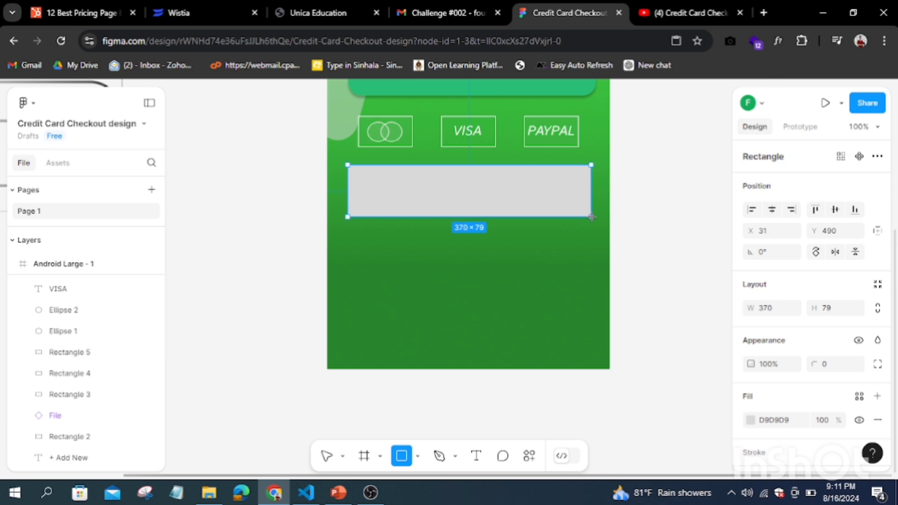
# Add 'Delivery Address' text inside the grey box in Regular style
pyautogui.click(482, 462)
pyautogui.click(411, 188)
pyautogui.write('dE')
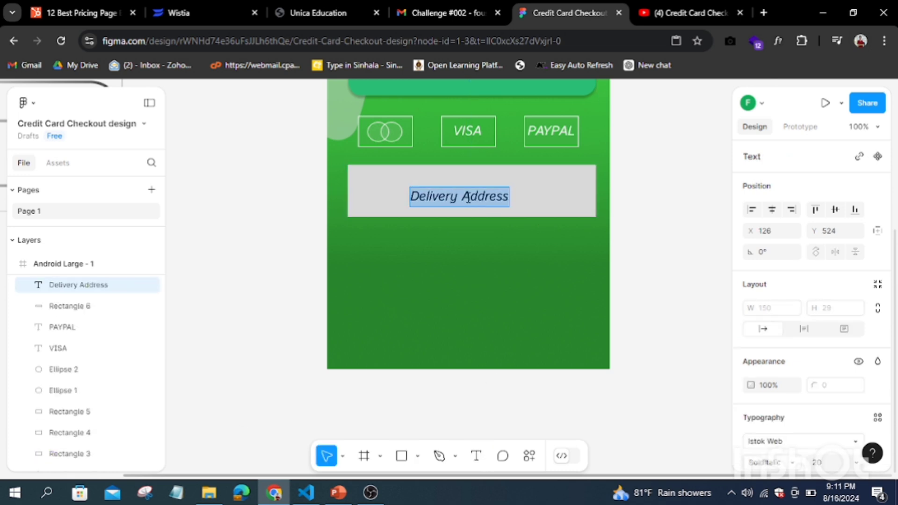
pyautogui.click(767, 441)
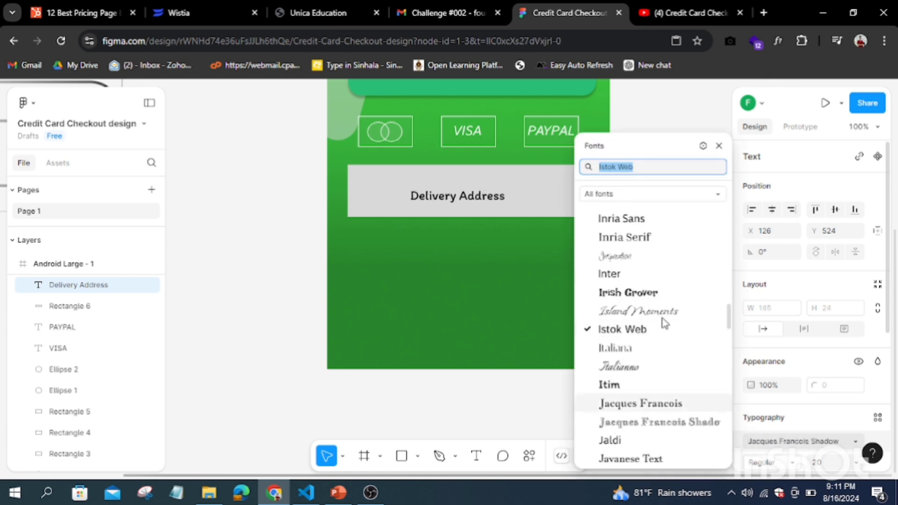
pyautogui.press('Escape')
pyautogui.click(777, 462)
pyautogui.click(779, 375)
# Colour the Delivery Address label green and move it to the box's top-left
pyautogui.doubleClick(499, 203)
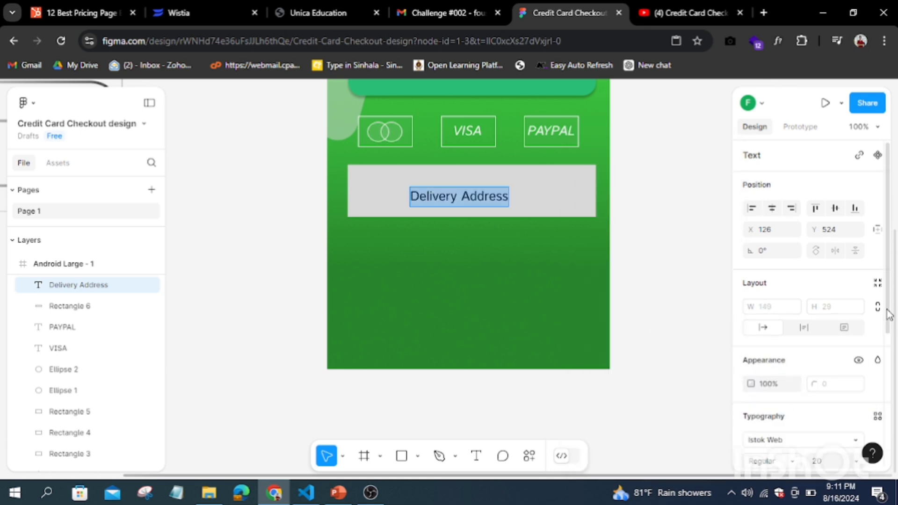
pyautogui.scroll(-5, 889, 315)
pyautogui.click(750, 337)
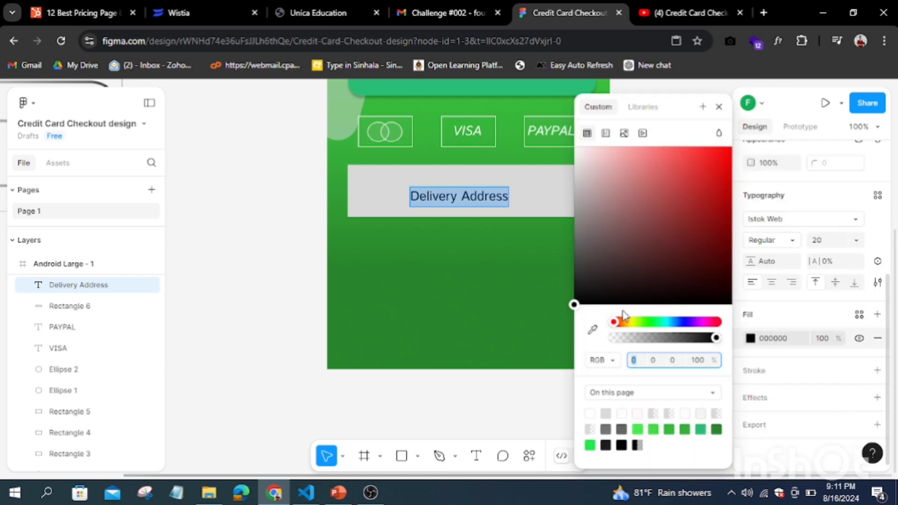
pyautogui.click(716, 428)
pyautogui.moveTo(506, 200); pyautogui.dragTo(451, 184)
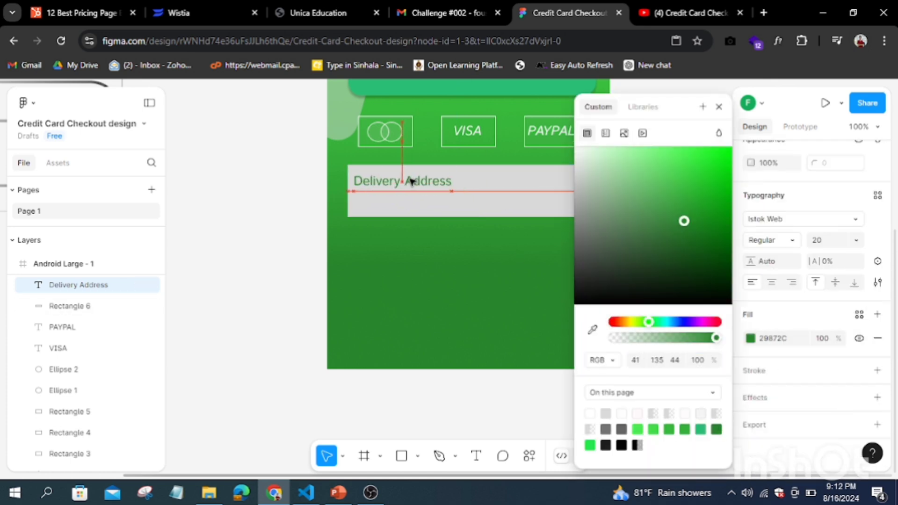
pyautogui.click(432, 264)
# Draw a straight horizontal underline across the box beneath Delivery Address
pyautogui.moveTo(354, 211); pyautogui.dragTo(585, 210)
pyautogui.click(574, 242)
pyautogui.click(359, 212)
pyautogui.moveTo(359, 212); pyautogui.dragTo(357, 209)
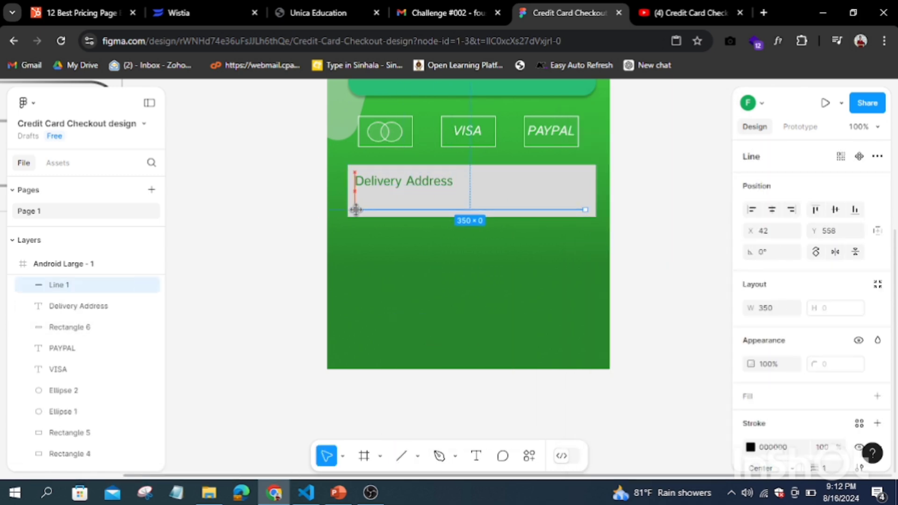
pyautogui.click(546, 240)
pyautogui.click(563, 196)
# Add the address text '123, Street, City, Country' sitting on the underline
pyautogui.scroll(2, 697, 238)
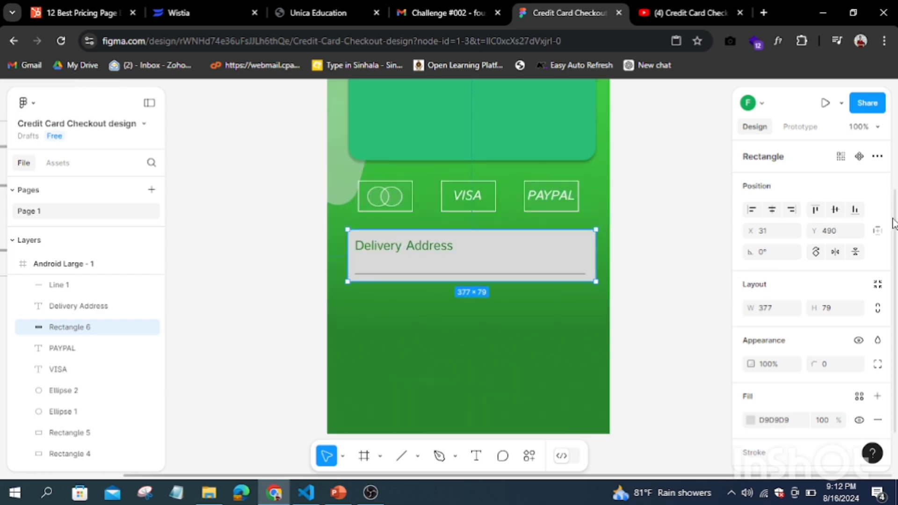
pyautogui.scroll(4, 688, 262)
pyautogui.scroll(2, 678, 286)
pyautogui.scroll(-5, 671, 305)
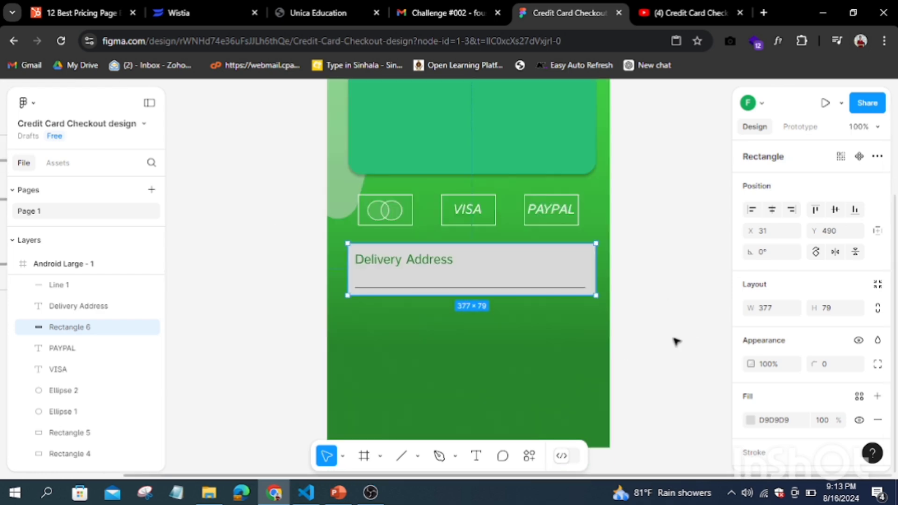
pyautogui.click(476, 455)
pyautogui.click(371, 279)
pyautogui.write('123, Street, City, Country')
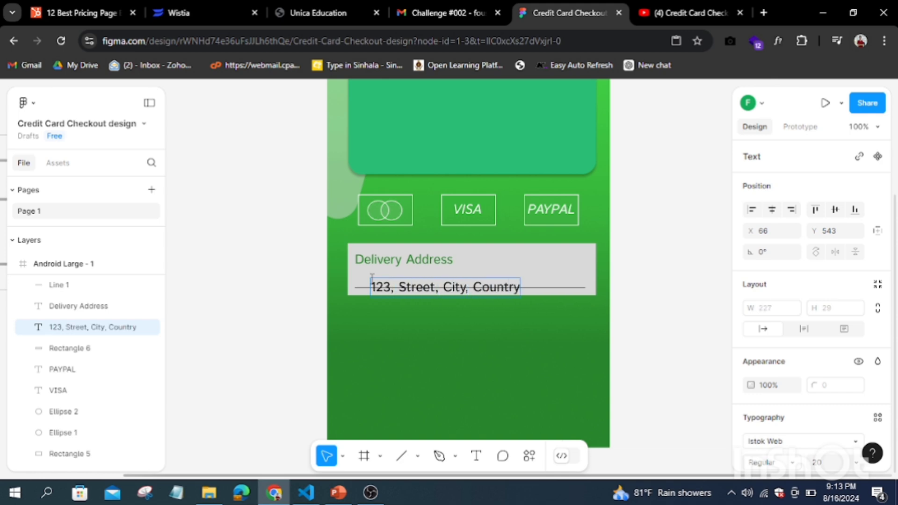
pyautogui.moveTo(478, 290); pyautogui.dragTo(465, 282)
pyautogui.click(669, 336)
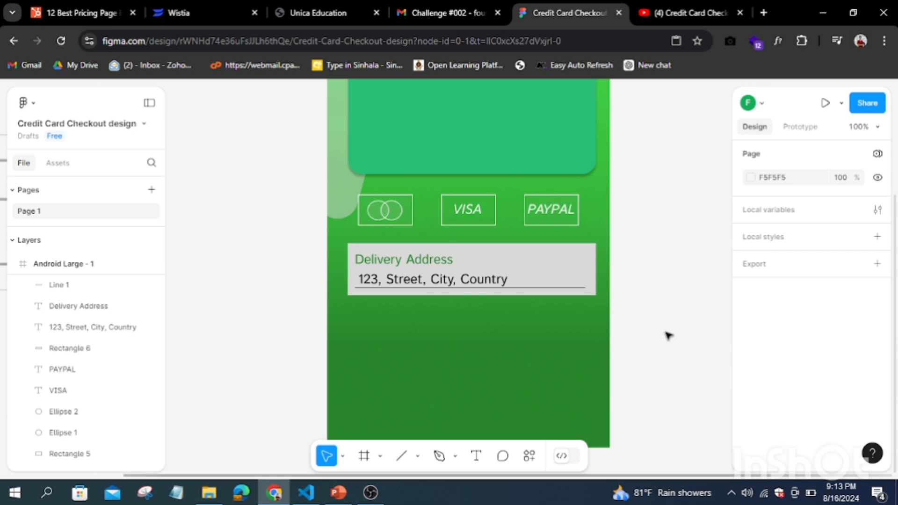
# Duplicate the address text lower down, reword it to 'Subtotal' and recolour it
pyautogui.click(463, 279)
pyautogui.moveTo(467, 286); pyautogui.dragTo(478, 350)
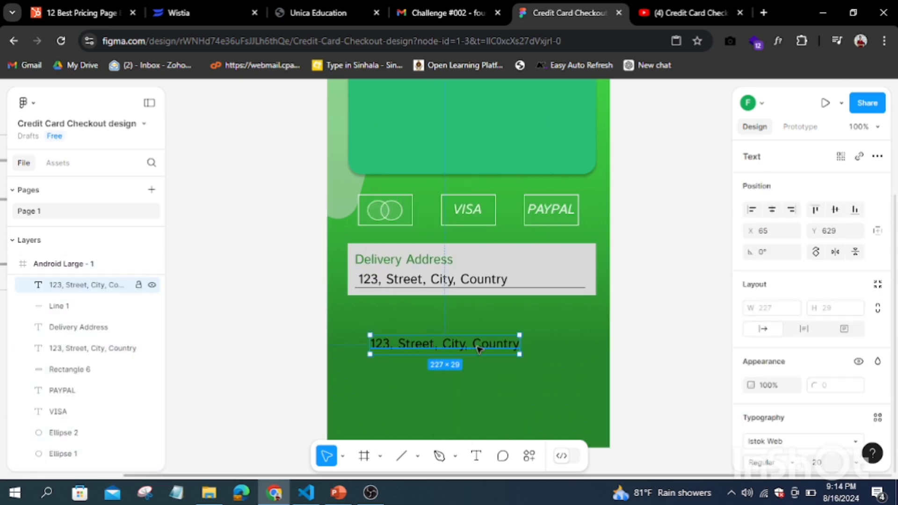
pyautogui.press('Return')
pyautogui.write('Subtotal:')
pyautogui.hotkey('ctrl', 'z')
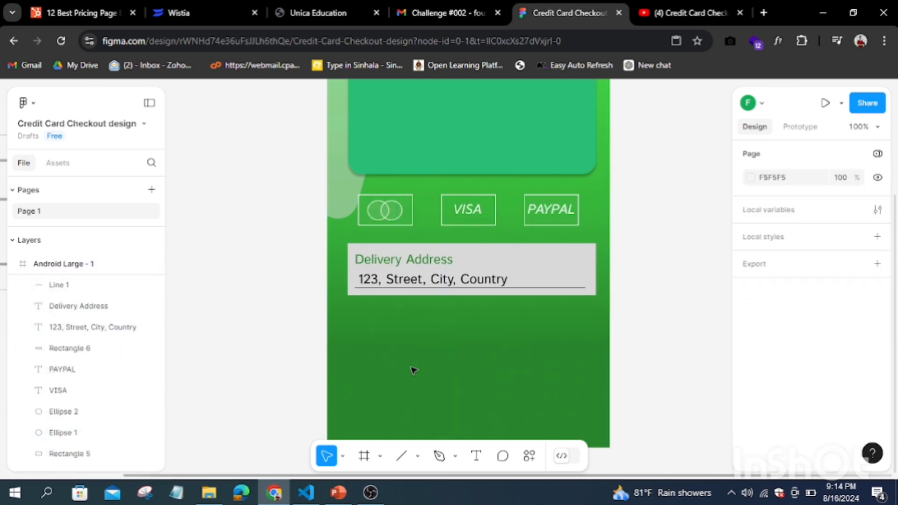
pyautogui.press('Return')
pyautogui.write('Subtotal')
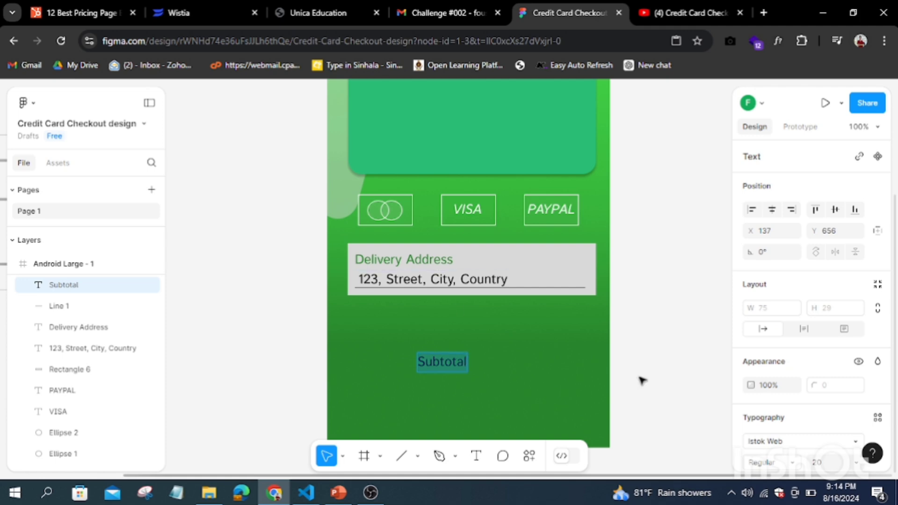
pyautogui.scroll(-3, 642, 380)
pyautogui.scroll(-3, 814, 374)
pyautogui.click(751, 403)
pyautogui.click(574, 147)
# Create a '$350' price beside Subtotal from a pasted copy
pyautogui.moveTo(416, 258)
pyautogui.mouseDown()
pyautogui.moveTo(379, 234)
pyautogui.moveTo(579, 229)
pyautogui.mouseUp()
pyautogui.rightClick(374, 224)
pyautogui.click(388, 135)
pyautogui.hotkey('ctrl', 'v')
pyautogui.doubleClick(579, 229)
pyautogui.write('$')
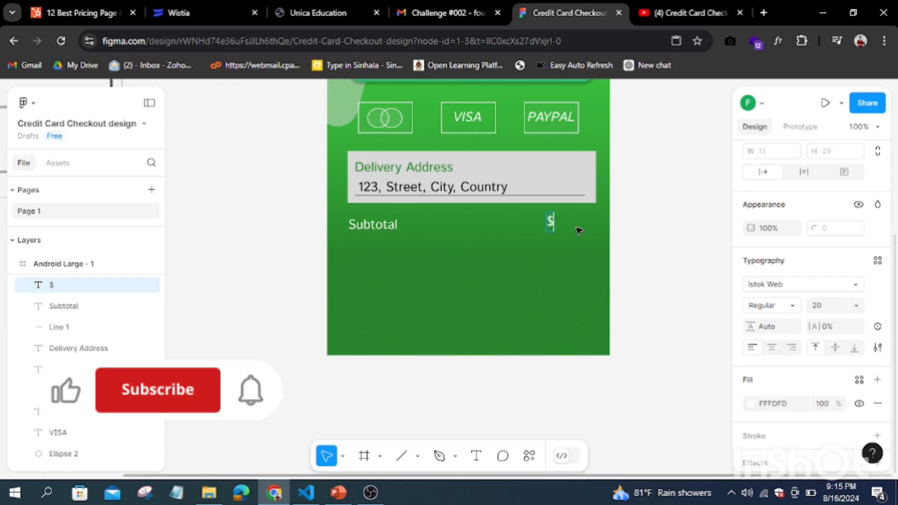
pyautogui.write('350')
pyautogui.click(578, 282)
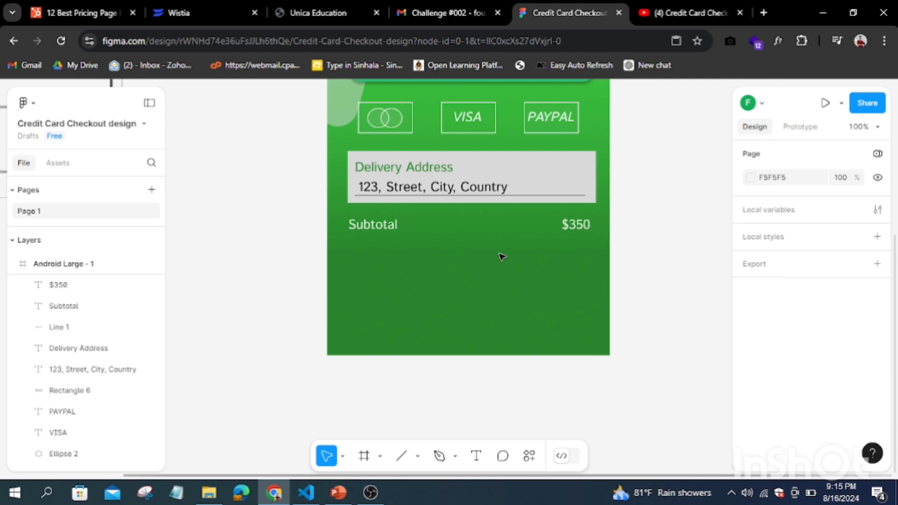
# Move a stray pasted copy of Subtotal off the card and return the view to 100%
pyautogui.rightClick(391, 225)
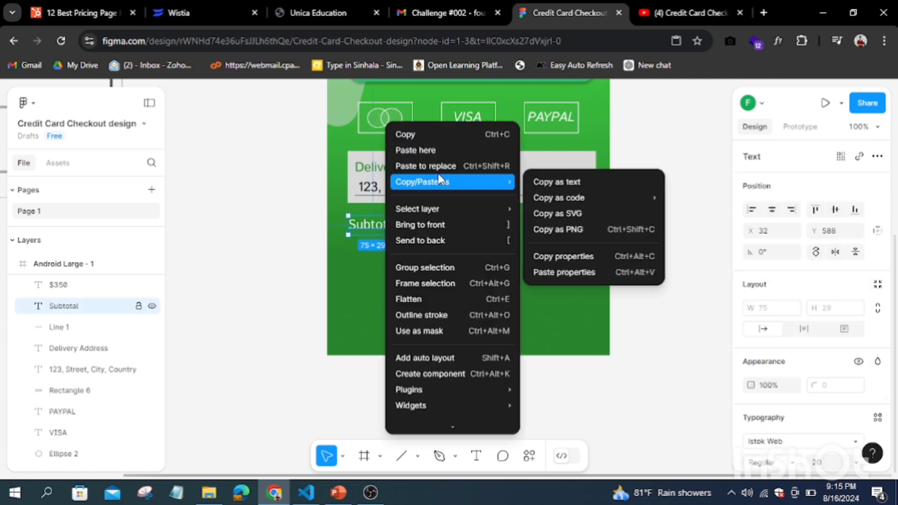
pyautogui.press('Escape')
pyautogui.rightClick(377, 271)
pyautogui.click(434, 150)
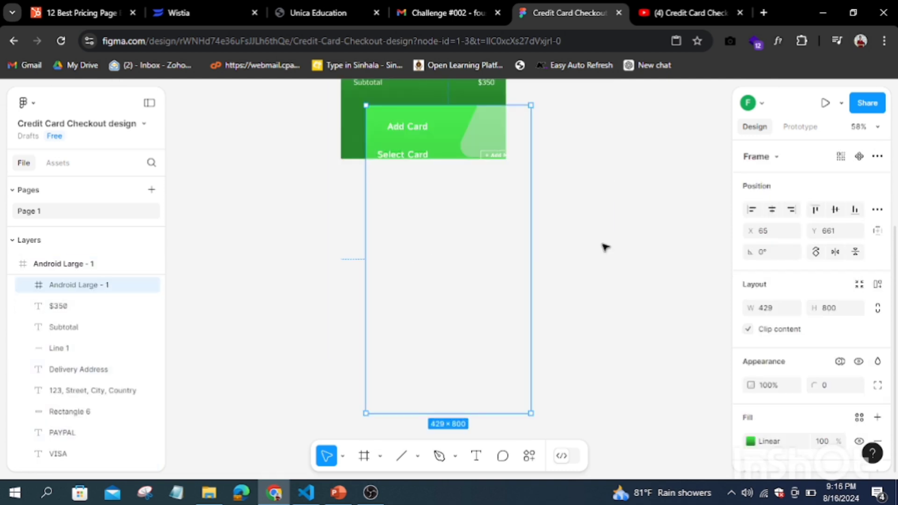
pyautogui.scroll(2, 551, 290)
pyautogui.moveTo(495, 271); pyautogui.dragTo(744, 271)
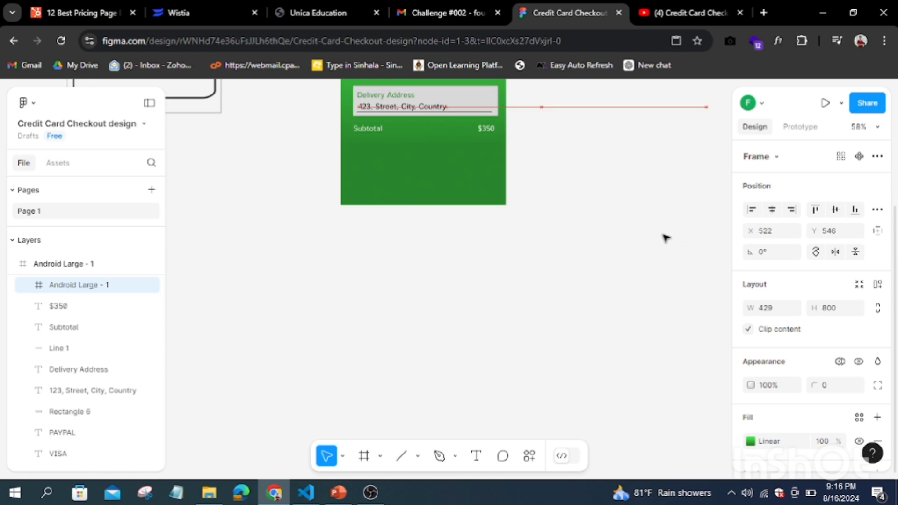
pyautogui.click(603, 262)
pyautogui.hotkey('shift', '0')
pyautogui.hscroll(-2, 467, 262)
pyautogui.scroll(5, 467, 262)
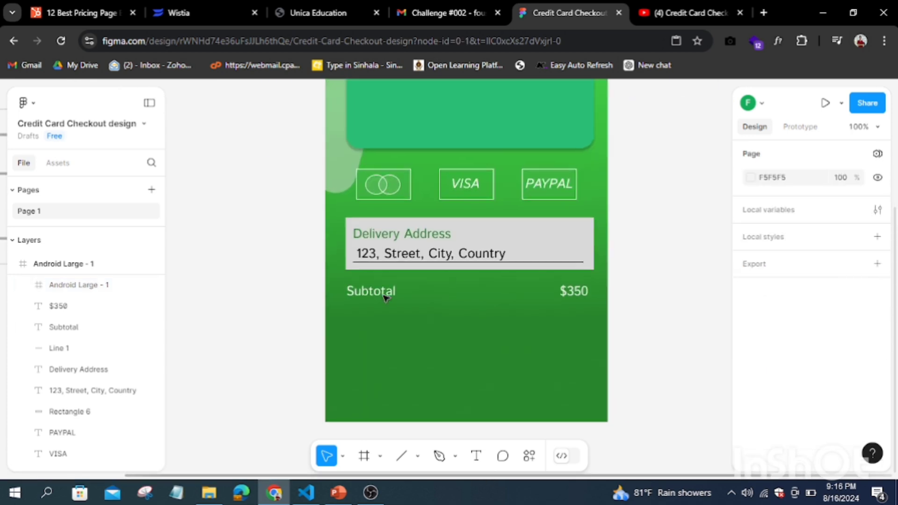
# Add a size-13 'Delivery Fee' label aligned just below Subtotal
pyautogui.rightClick(383, 291)
pyautogui.click(422, 136)
pyautogui.hotkey('ctrl', 'v')
pyautogui.moveTo(393, 361); pyautogui.dragTo(371, 309)
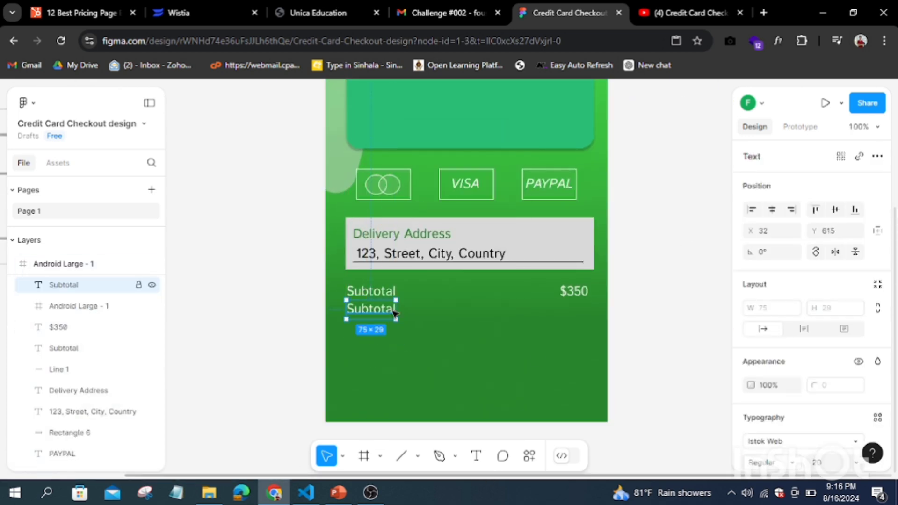
pyautogui.click(855, 462)
pyautogui.click(833, 275)
pyautogui.doubleClick(377, 309)
pyautogui.write('Delivery Fee')
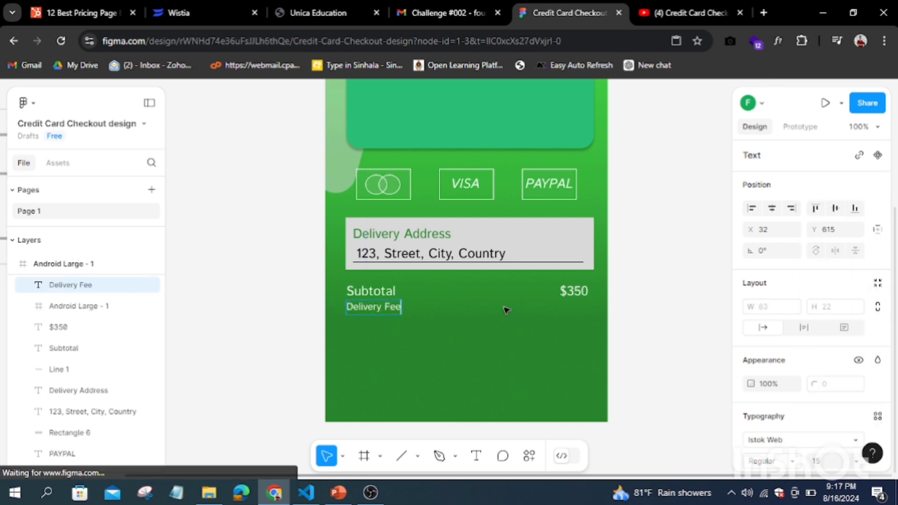
pyautogui.click(856, 463)
pyautogui.click(837, 244)
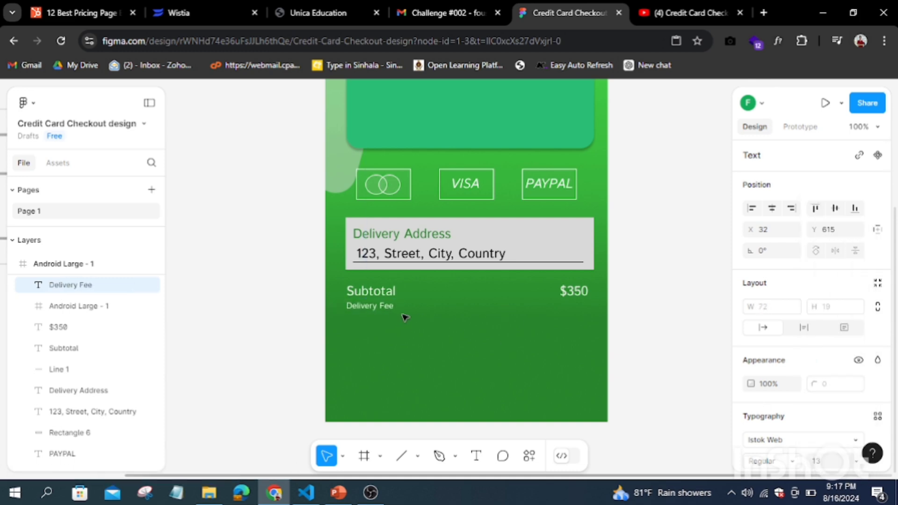
pyautogui.moveTo(405, 308); pyautogui.dragTo(407, 308)
# Add a size-15 '$30' price beside Delivery Fee from a copy of $350
pyautogui.click(574, 291)
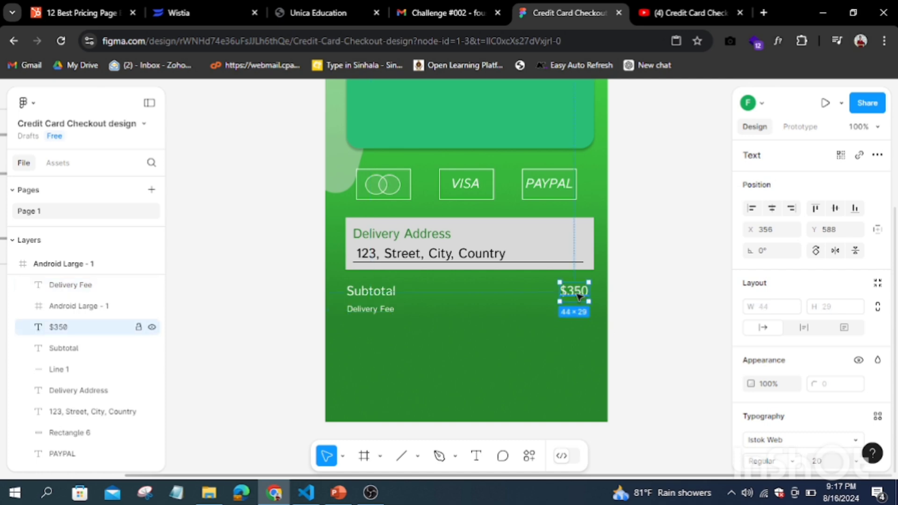
pyautogui.rightClick(575, 291)
pyautogui.click(592, 134)
pyautogui.hotkey('ctrl', 'v')
pyautogui.moveTo(574, 291)
pyautogui.mouseDown()
pyautogui.moveTo(574, 347)
pyautogui.moveTo(577, 312)
pyautogui.mouseUp()
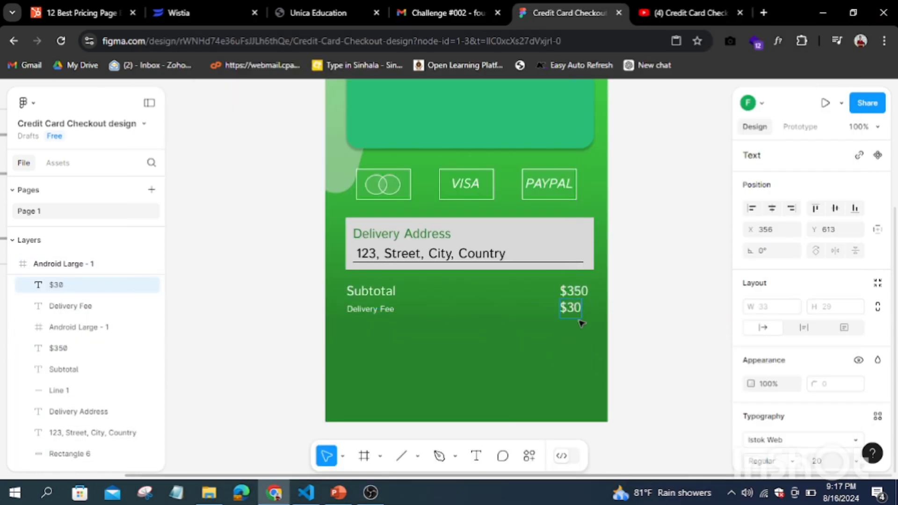
pyautogui.click(856, 461)
pyautogui.click(835, 275)
pyautogui.click(856, 461)
pyautogui.click(844, 273)
# Add a 'Total Amount' label for the total row
pyautogui.rightClick(384, 299)
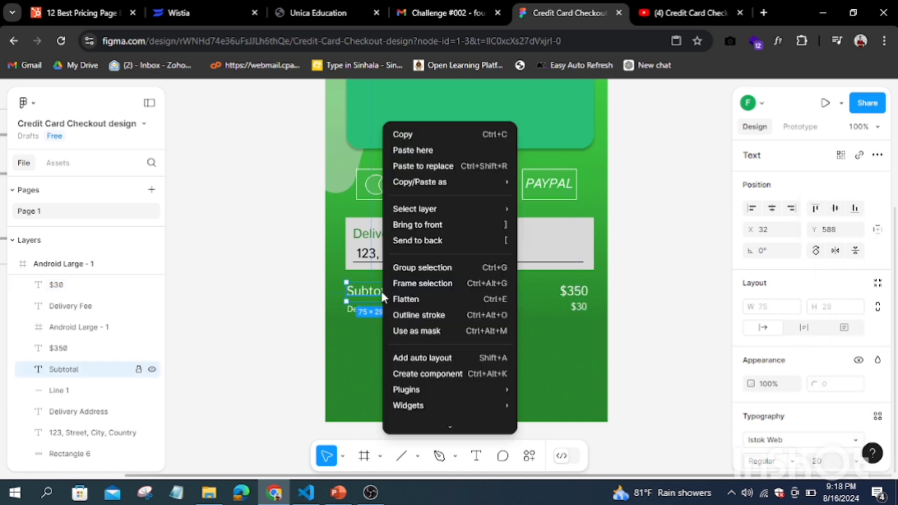
pyautogui.click(379, 346)
pyautogui.press('t')
pyautogui.write('Total Amount')
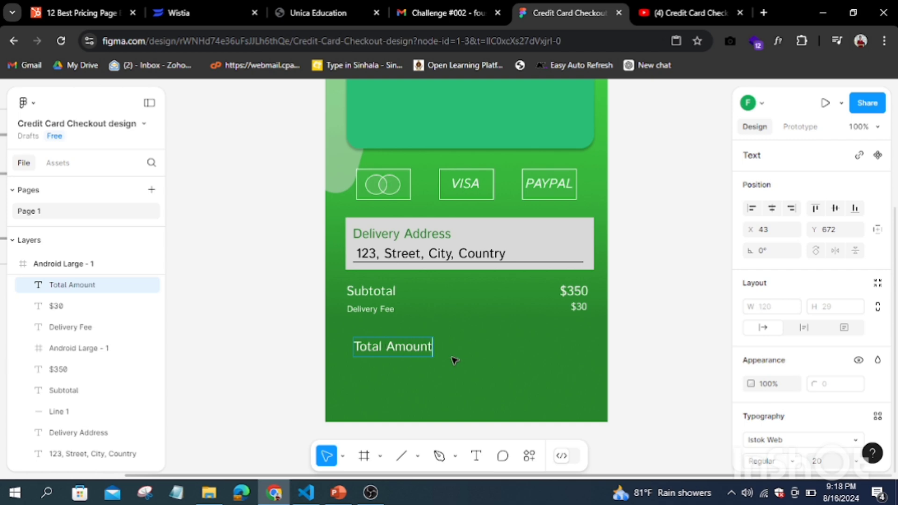
pyautogui.click(477, 456)
# Add a '$380' price level with Total Amount, aligning both with the rows above
pyautogui.click(551, 360)
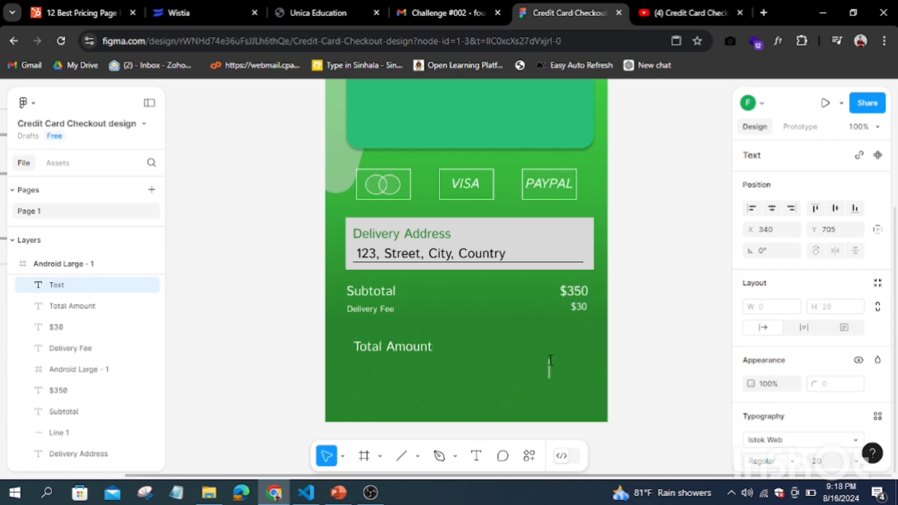
pyautogui.write('380')
pyautogui.click(551, 360)
pyautogui.write('$')
pyautogui.press('Escape')
pyautogui.moveTo(561, 370); pyautogui.dragTo(575, 344)
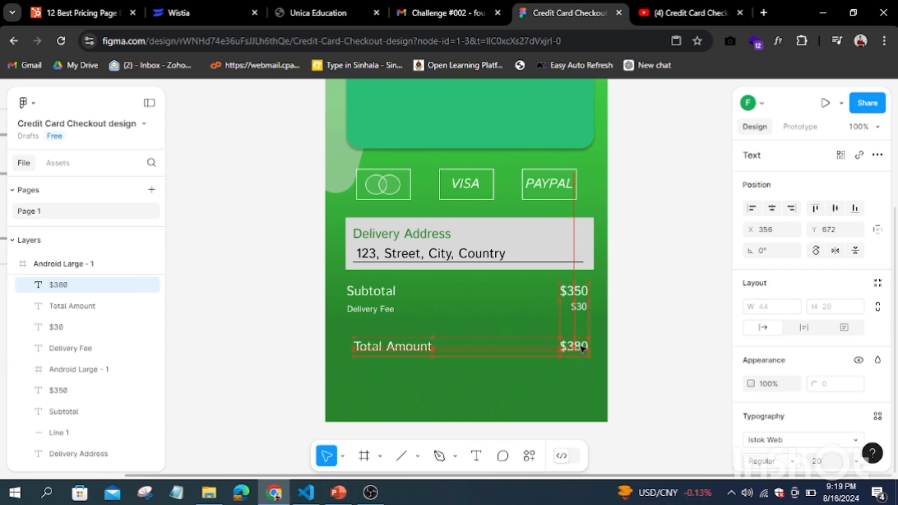
pyautogui.moveTo(384, 352); pyautogui.dragTo(376, 349)
pyautogui.click(283, 374)
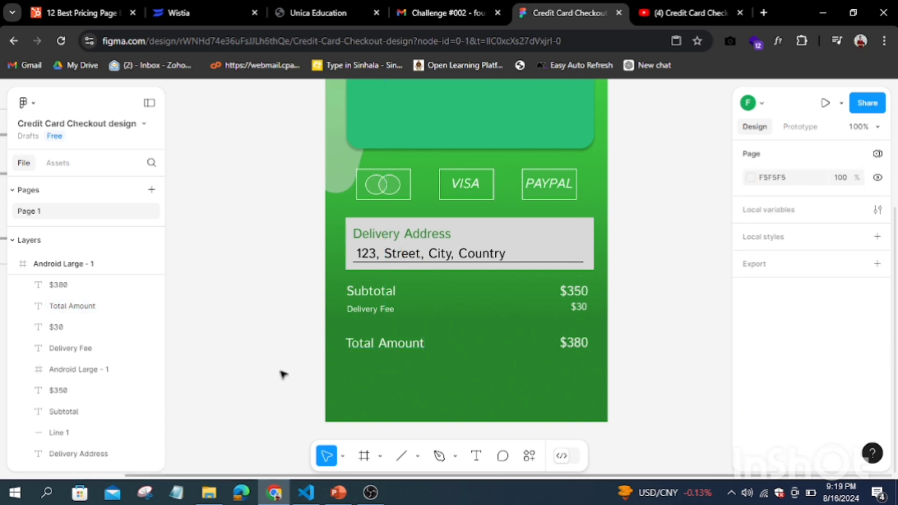
pyautogui.click(415, 455)
pyautogui.click(411, 327)
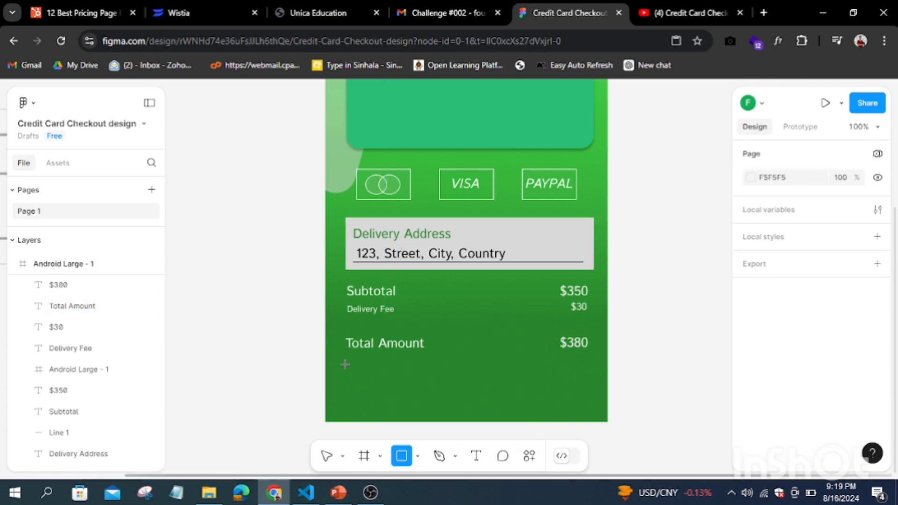
# Draw a wide bar below Total Amount with fill 14DF4A and corner radius 20
pyautogui.moveTo(345, 364)
pyautogui.mouseDown()
pyautogui.moveTo(465, 398)
pyautogui.moveTo(594, 406)
pyautogui.mouseUp()
pyautogui.click(751, 419)
pyautogui.click(683, 202)
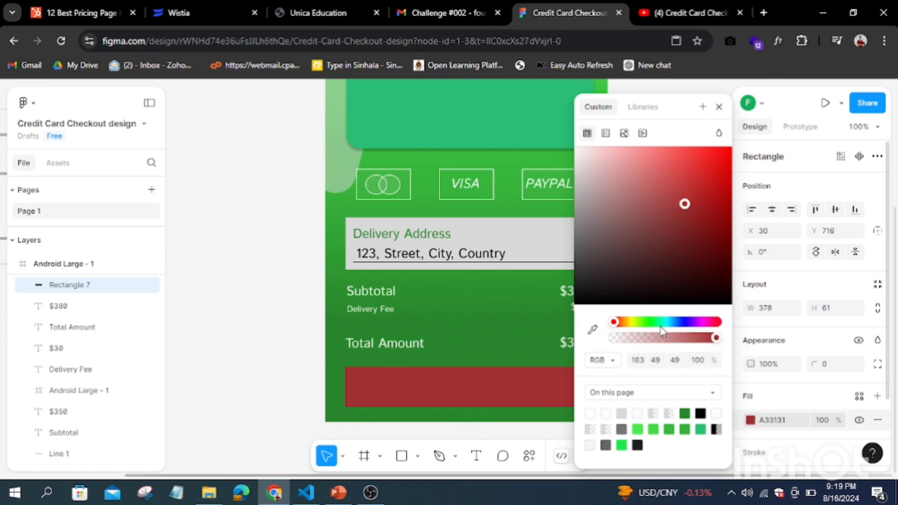
pyautogui.moveTo(613, 322); pyautogui.dragTo(653, 321)
pyautogui.click(711, 156)
pyautogui.moveTo(713, 170); pyautogui.dragTo(719, 175)
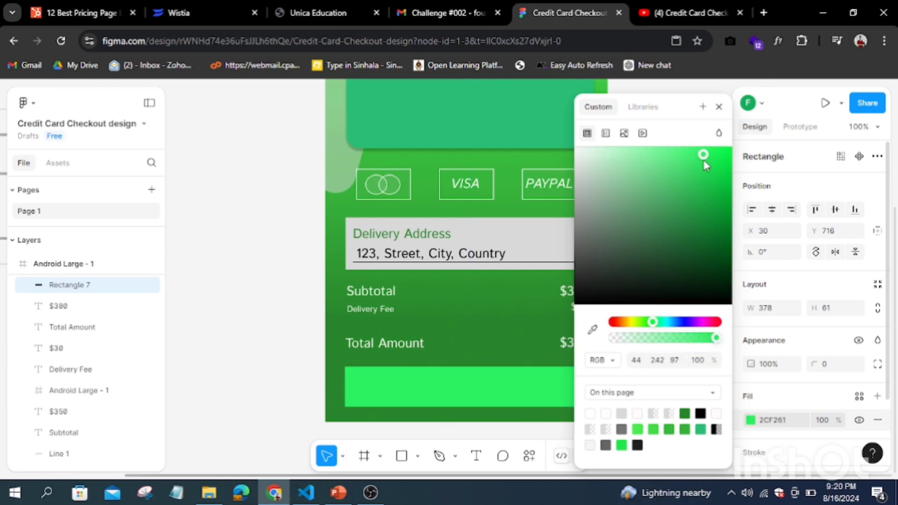
pyautogui.click(823, 364)
pyautogui.write('20')
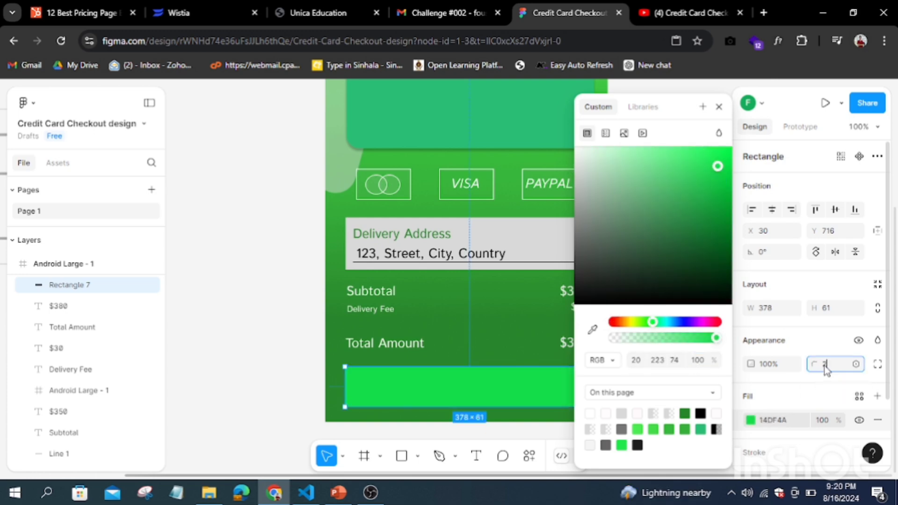
pyautogui.click(257, 358)
# Add bold size-24 'Check Out' text centred on the green button
pyautogui.press('t')
pyautogui.click(460, 394)
pyautogui.write('Check')
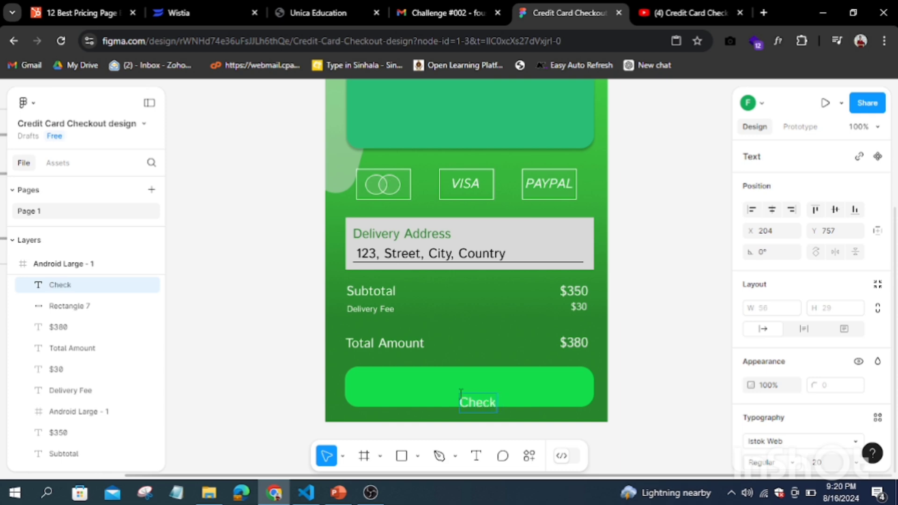
pyautogui.write('Out')
pyautogui.press('Escape')
pyautogui.moveTo(510, 403)
pyautogui.mouseDown()
pyautogui.moveTo(483, 391)
pyautogui.moveTo(497, 388)
pyautogui.mouseUp()
pyautogui.click(830, 462)
pyautogui.click(834, 323)
pyautogui.click(772, 461)
pyautogui.click(792, 400)
# Give the green button bar a Drop shadow effect
pyautogui.press('Tab')
pyautogui.scroll(-2, 811, 398)
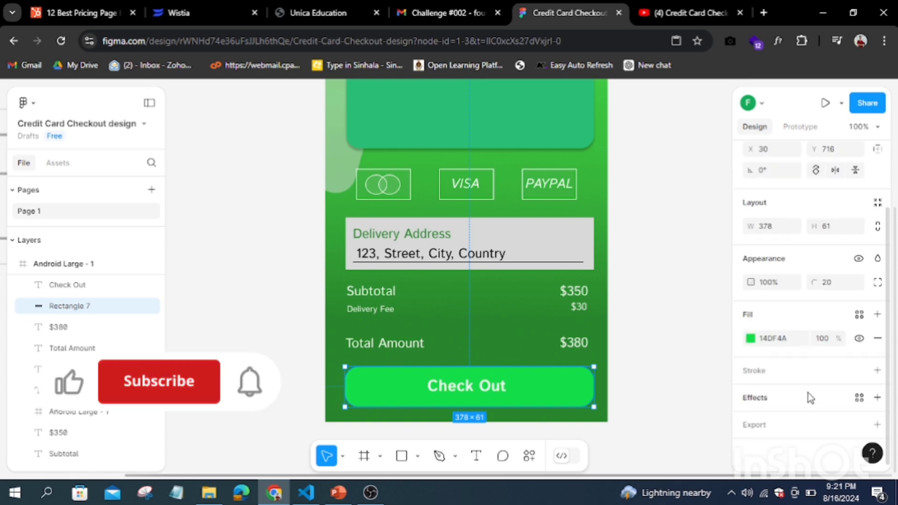
pyautogui.click(877, 397)
pyautogui.click(699, 376)
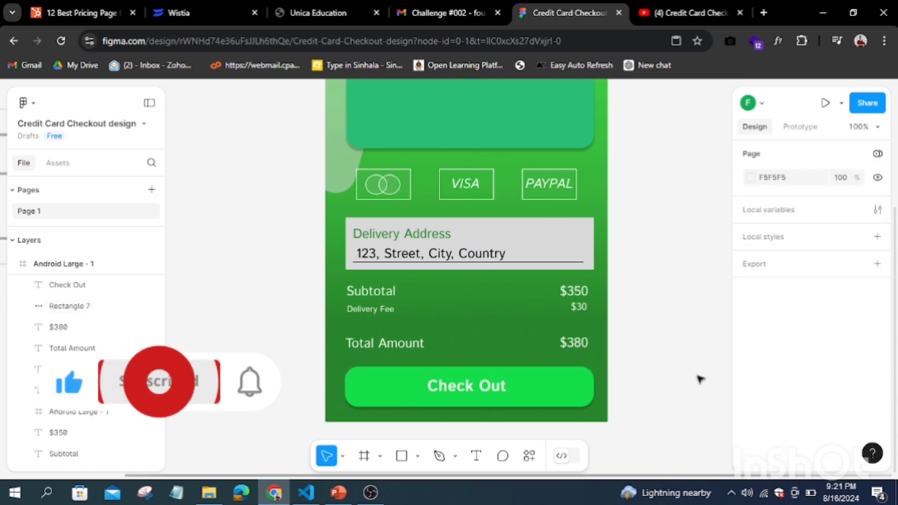
pyautogui.press('-')
pyautogui.hotkey('shift', '0')
pyautogui.scroll(3, 389, 237)
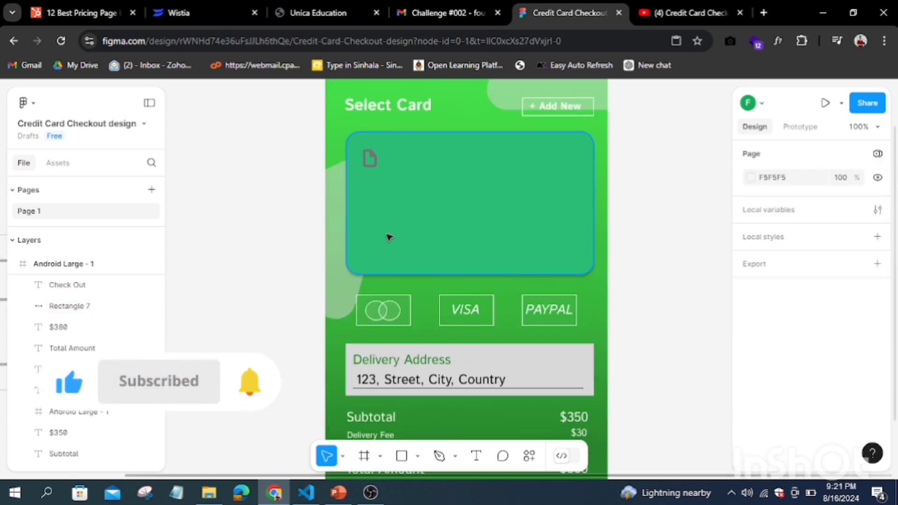
pyautogui.press('t')
pyautogui.click(378, 223)
pyautogui.write('111 253 555 867 789')
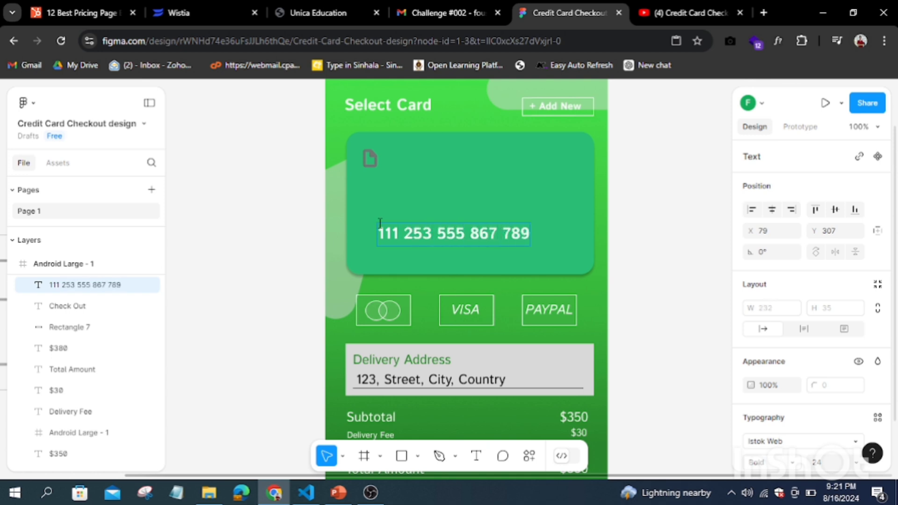
pyautogui.press('Escape')
pyautogui.moveTo(523, 234); pyautogui.dragTo(571, 237)
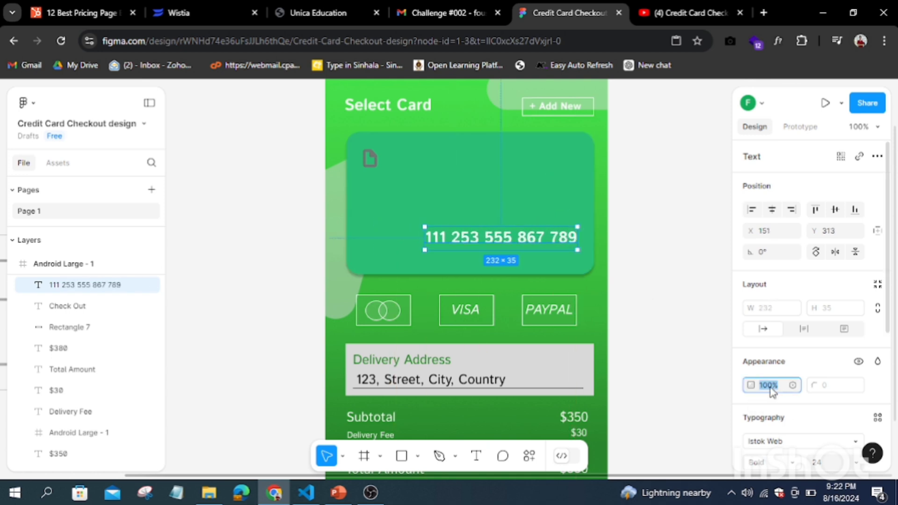
# Set the card number to 50% opacity and zoom out to see the whole screen
pyautogui.write('50')
pyautogui.press('Return')
pyautogui.click(686, 224)
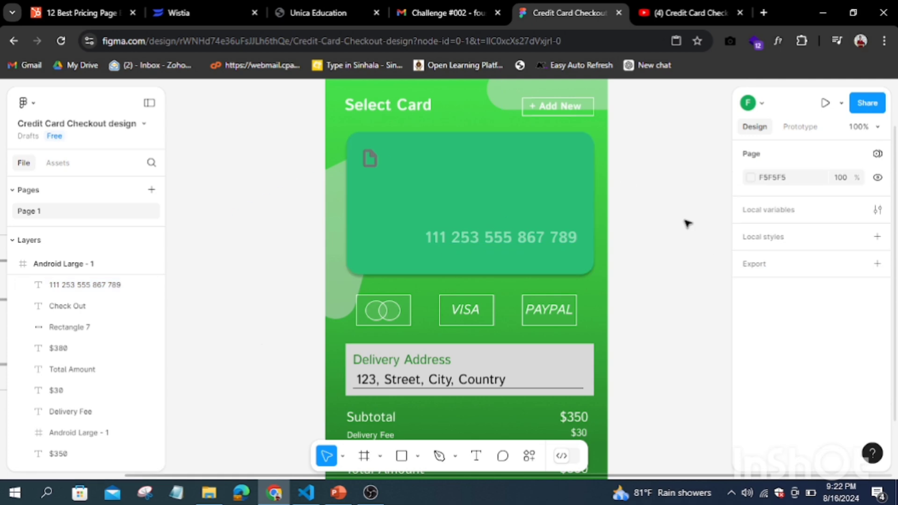
pyautogui.press('-')
pyautogui.scroll(-5, 635, 187)
pyautogui.press('-')
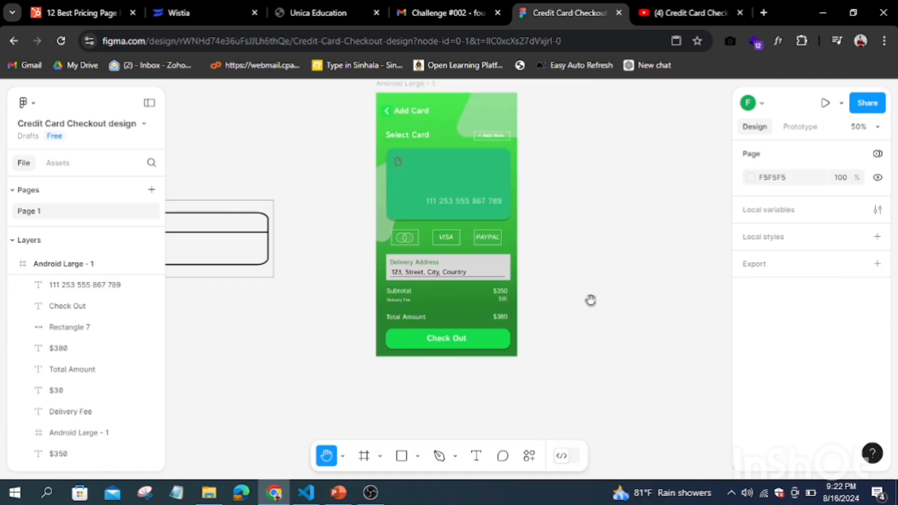